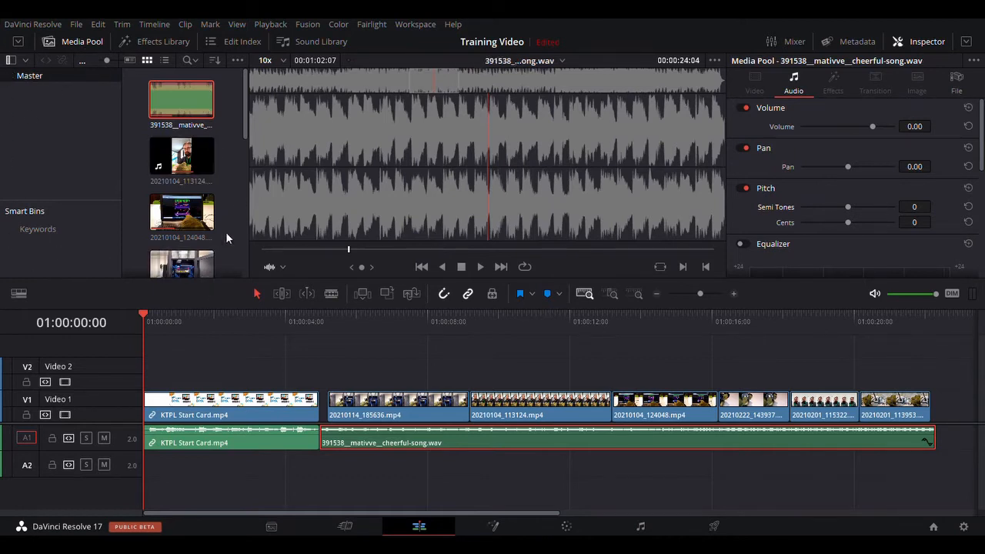
Open the Effects Library and show the available video transitions.
{"action": "left_click", "coordinate": [164, 41]}
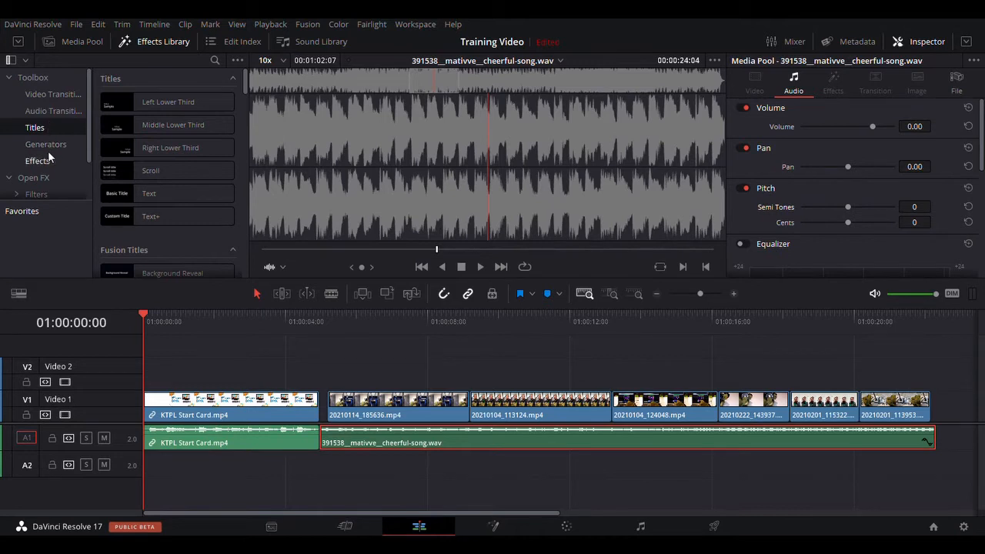
{"action": "scroll", "coordinate": [51, 171], "scroll_direction": "down", "scroll_amount": 3}
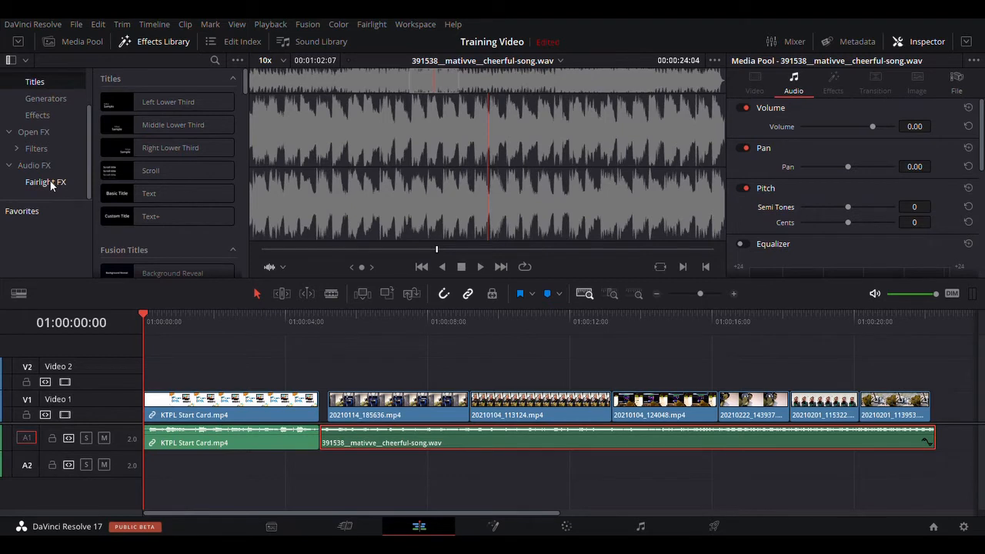
{"action": "scroll", "coordinate": [50, 185], "scroll_direction": "up", "scroll_amount": 3}
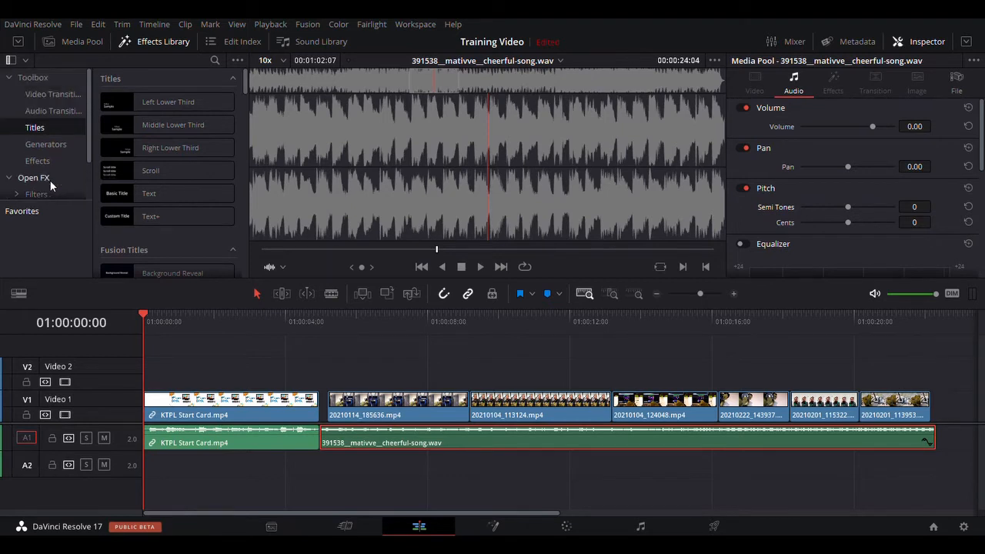
{"action": "left_click", "coordinate": [40, 95]}
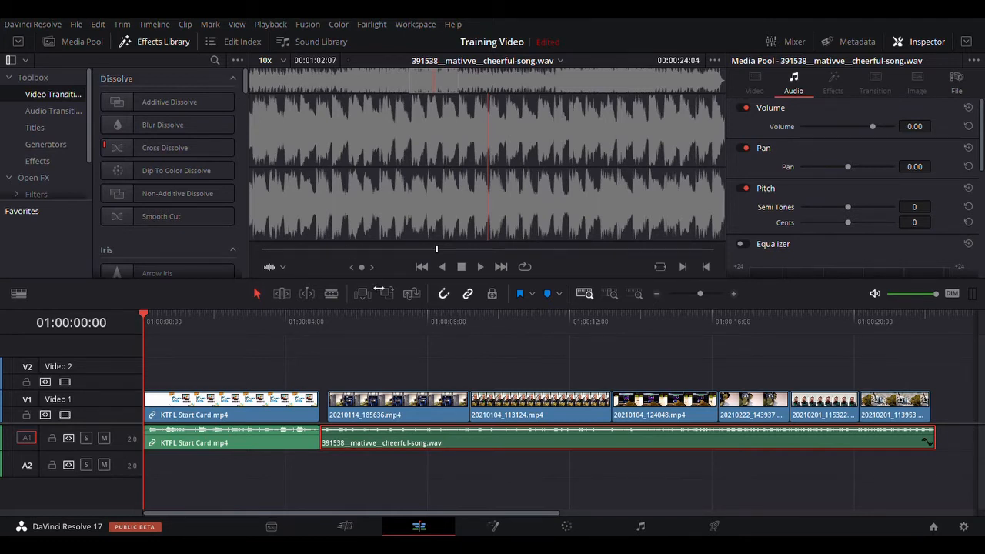
Review the start card, the 20210114_185636.mp4 clip and the gap between them on the timeline.
{"action": "left_click", "coordinate": [243, 317]}
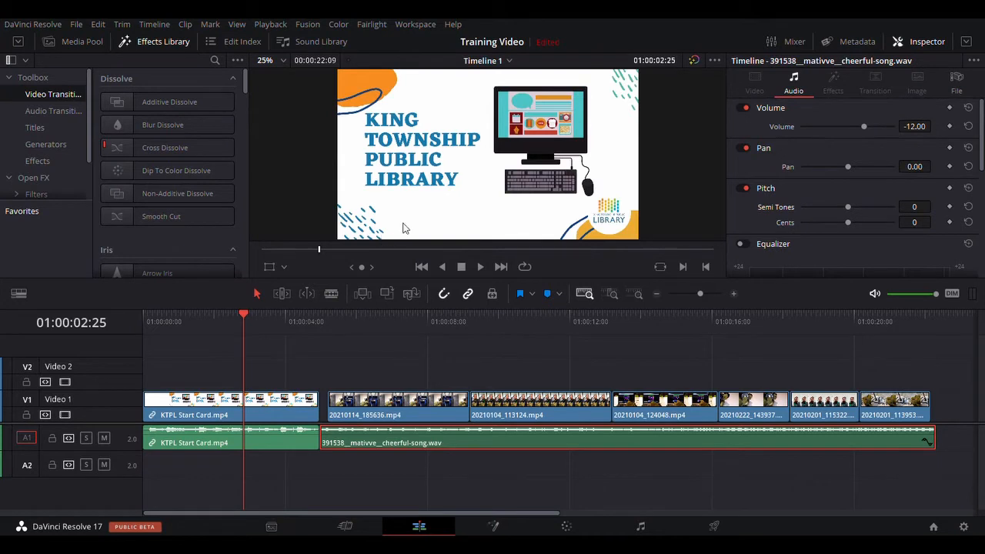
{"action": "left_click", "coordinate": [379, 321]}
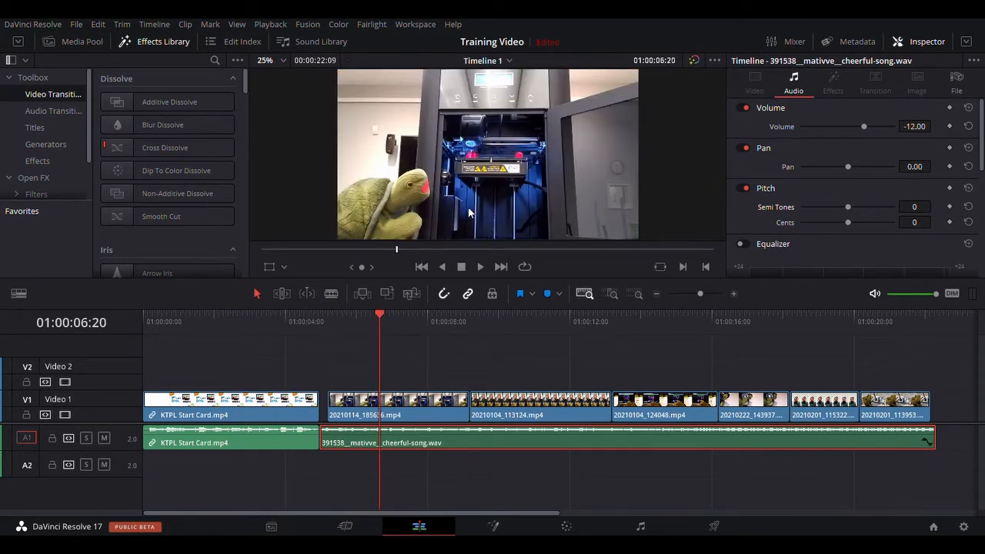
{"action": "left_click", "coordinate": [319, 320]}
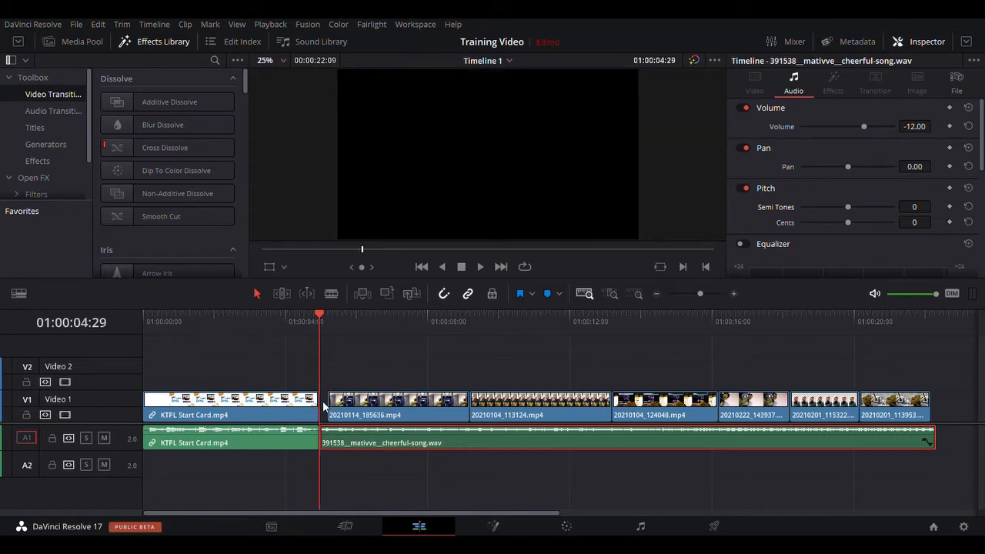
{"action": "left_click", "coordinate": [308, 315]}
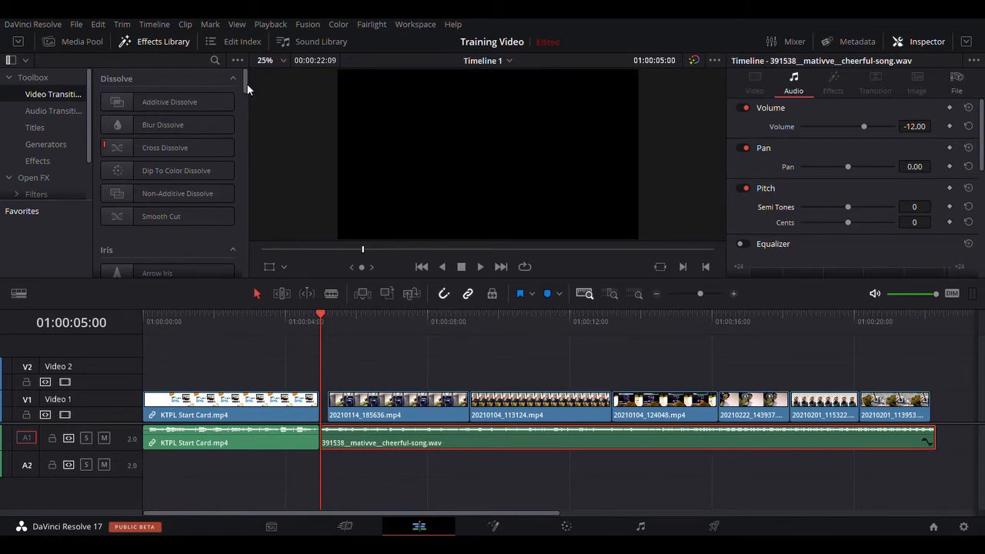
Add a Cross Dissolve transition between the 20210114_185636.mp4 and 20210104_113124.mp4 clips on Video 1.
{"action": "mouse_move", "coordinate": [244, 85]}
{"action": "left_mouse_down"}
{"action": "mouse_move", "coordinate": [240, 110]}
{"action": "mouse_move", "coordinate": [248, 79]}
{"action": "left_mouse_up"}
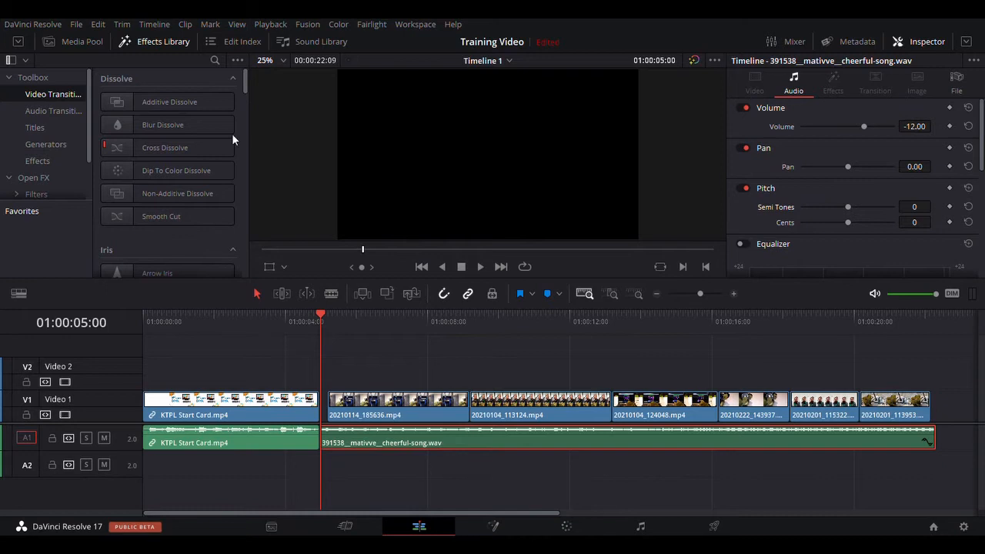
{"action": "left_click", "coordinate": [164, 148]}
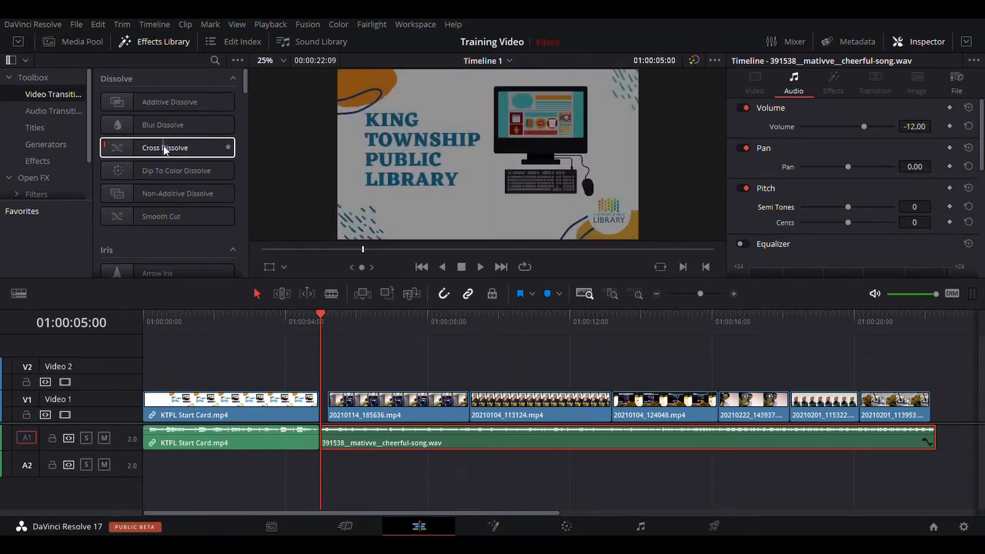
{"action": "left_click_drag", "start_coordinate": [164, 149], "coordinate": [535, 415]}
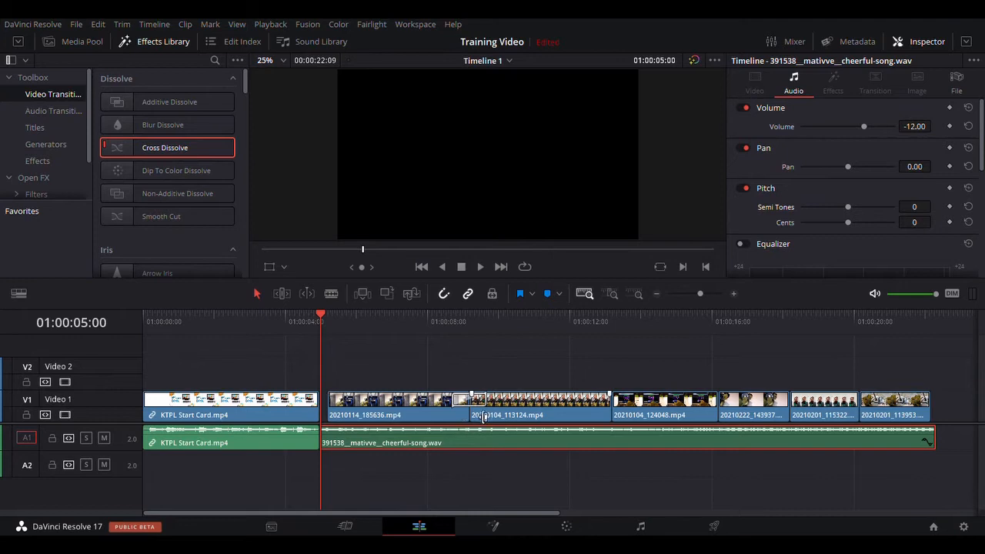
Examine the Cross Dissolve frame by frame from its start to just past the cut between the two clips.
{"action": "left_click", "coordinate": [466, 321]}
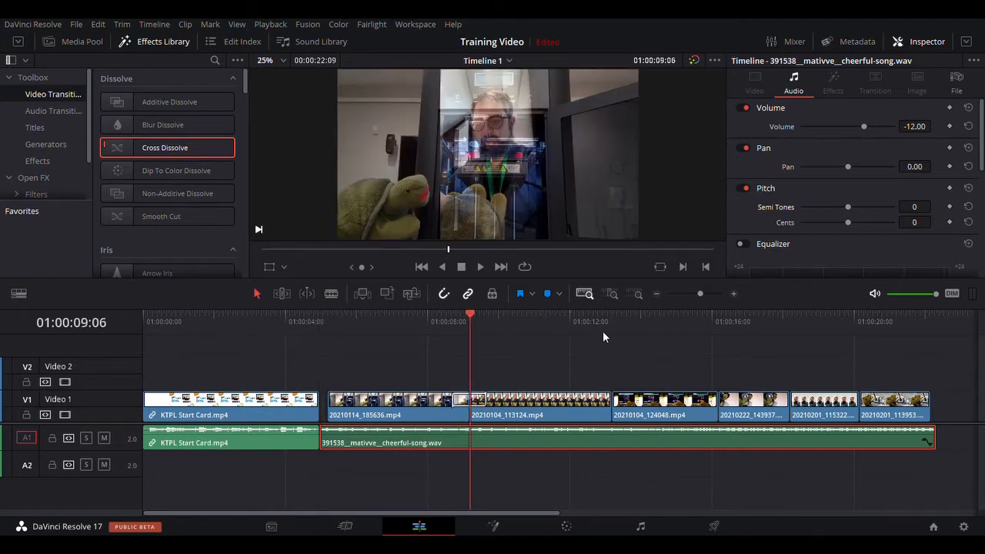
{"action": "left_click", "coordinate": [611, 295]}
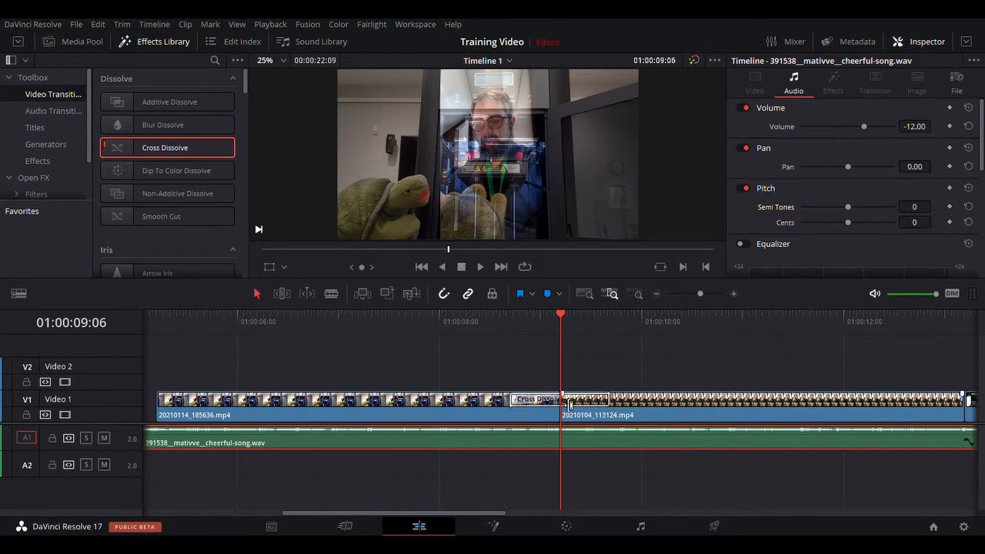
{"action": "left_click", "coordinate": [501, 314]}
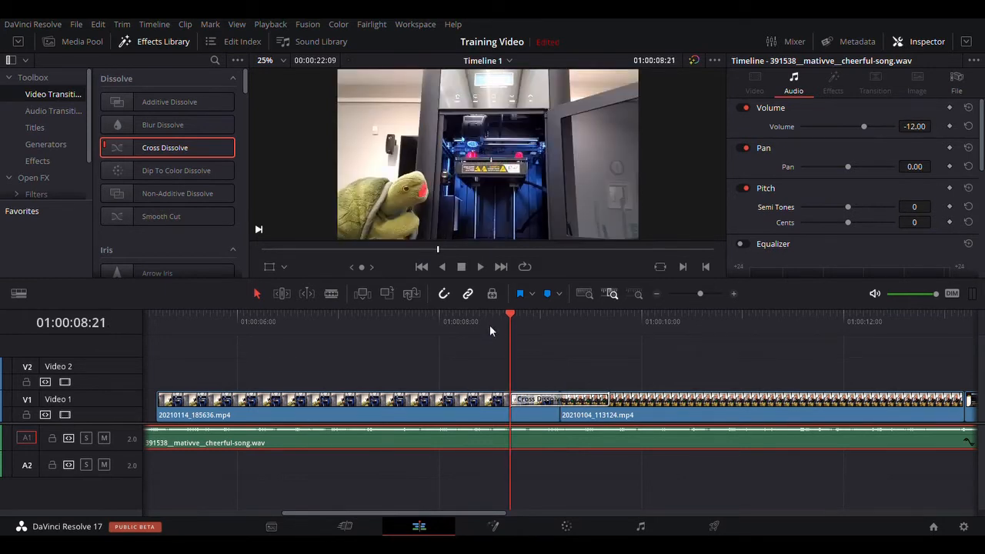
{"action": "key", "text": "Right"}
{"action": "key", "text": "Right"}
{"action": "key", "text": "Right"}
{"action": "key", "text": "Right"}
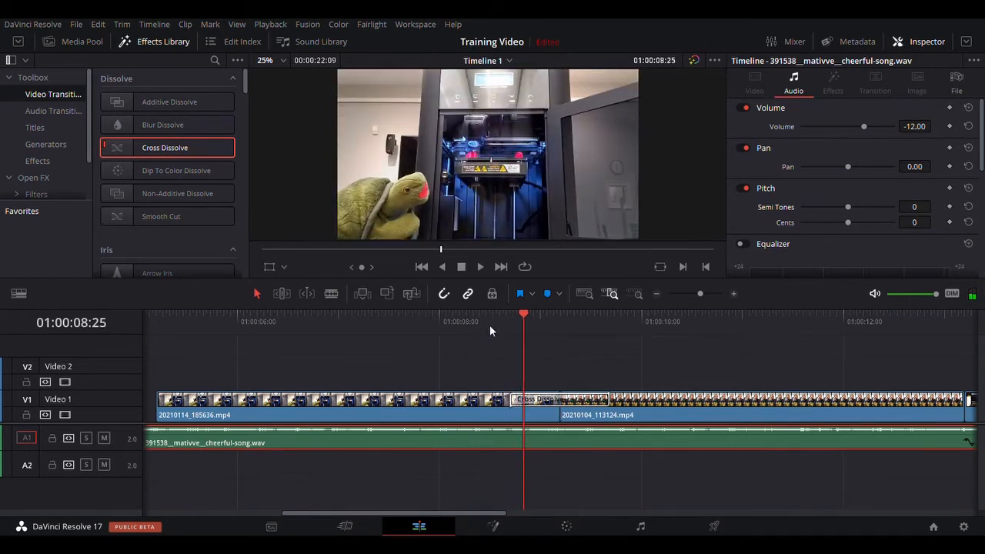
{"action": "key", "text": "Right"}
{"action": "key", "text": "Right"}
{"action": "key", "text": "Right"}
{"action": "key", "text": "Right"}
{"action": "key", "text": "Right"}
{"action": "key", "text": "Right"}
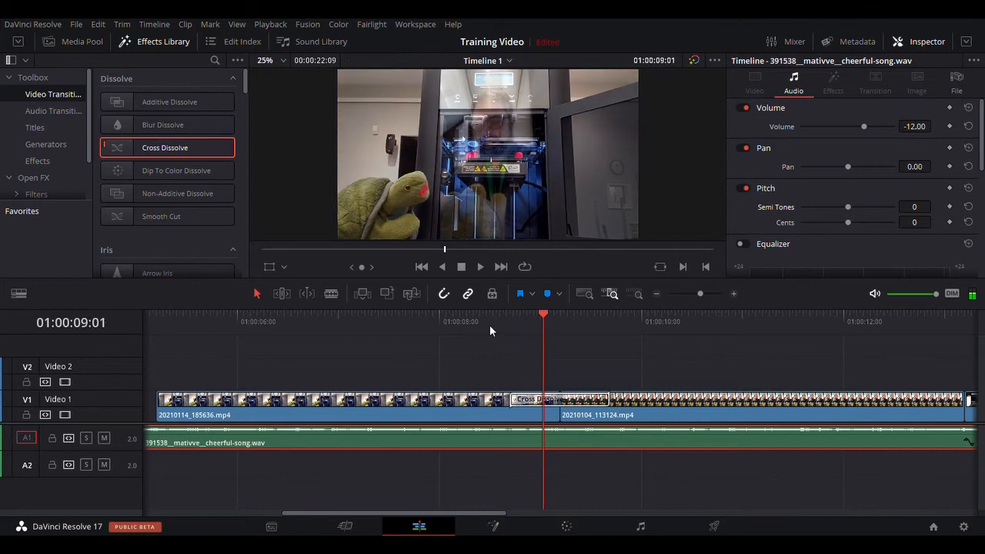
{"action": "key", "text": "Right"}
{"action": "key", "text": "Right"}
{"action": "key", "text": "Right"}
{"action": "key", "text": "Right"}
{"action": "key", "text": "Right"}
{"action": "key", "text": "Right"}
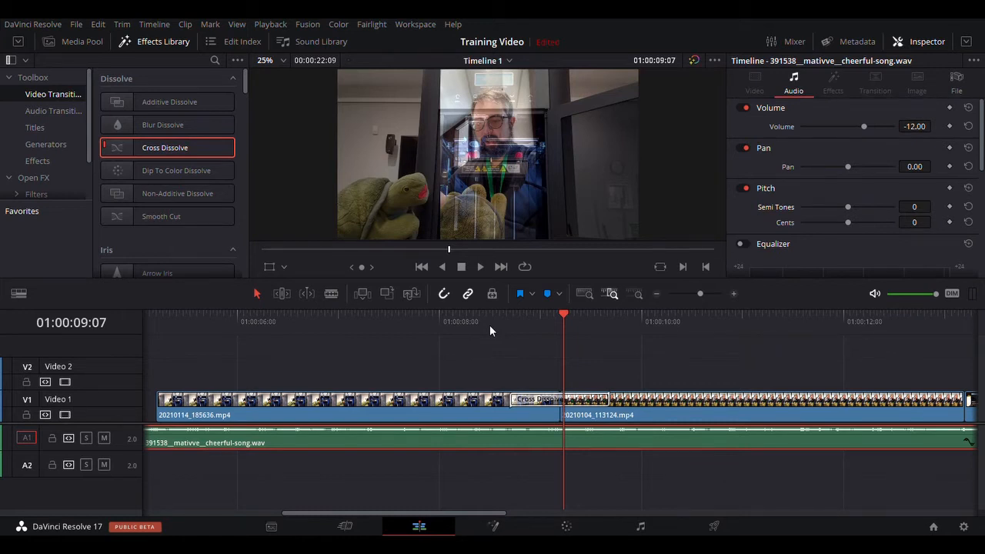
Play the timeline from before the Cross Dissolve until it has finished.
{"action": "left_click", "coordinate": [384, 320]}
{"action": "key", "text": "space"}
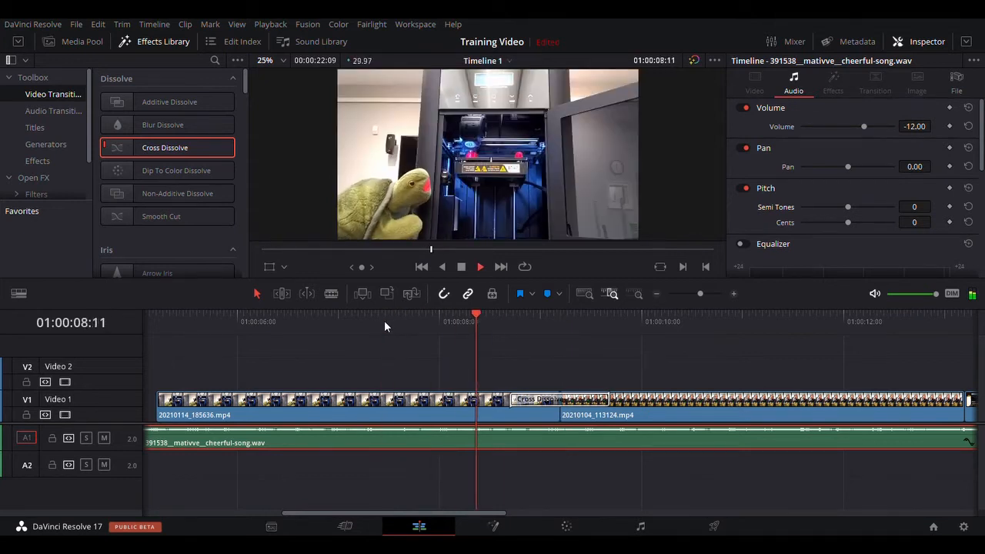
{"action": "key", "text": "space"}
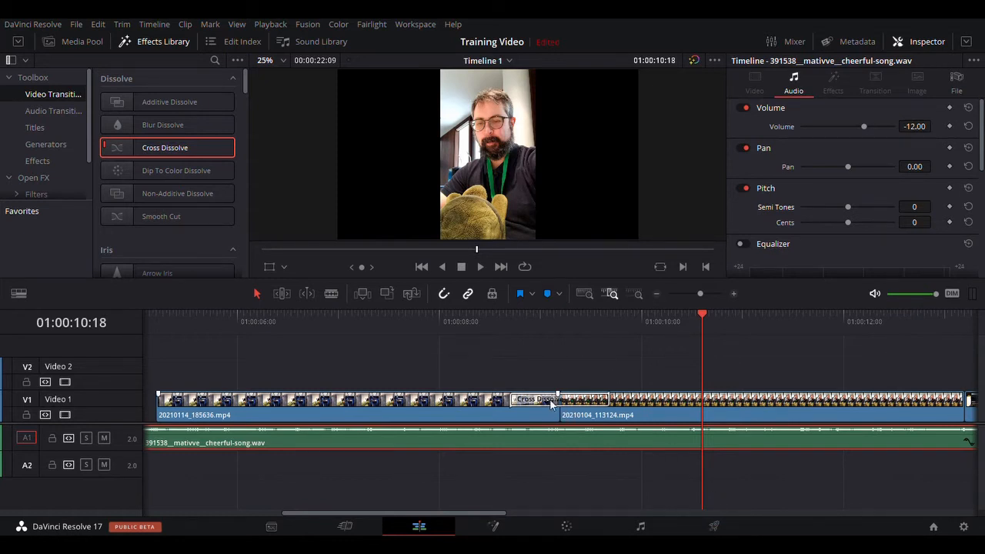
Open the Cross Dissolve's transition curve and lower its end keyframe to 0.96.
{"action": "left_click", "coordinate": [552, 406]}
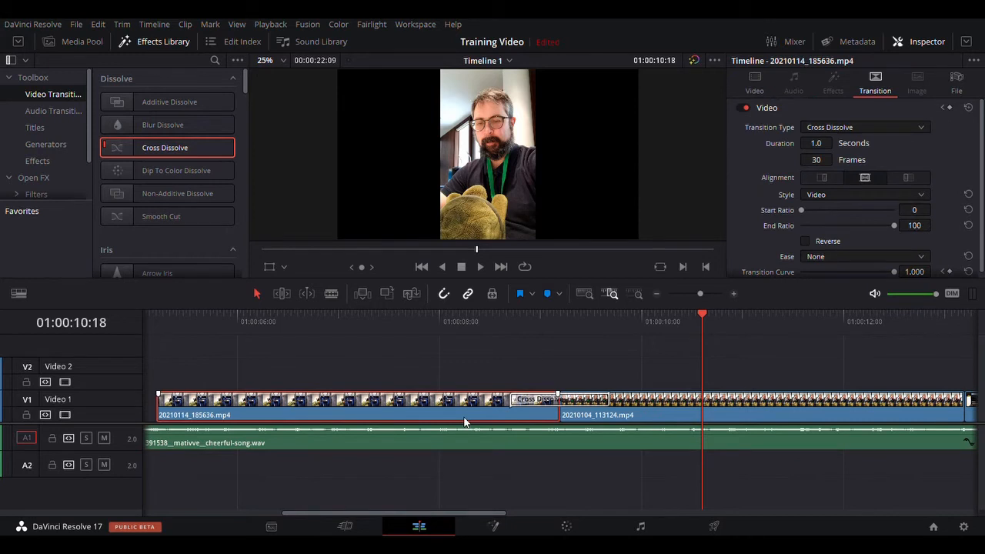
{"action": "left_click", "coordinate": [579, 403]}
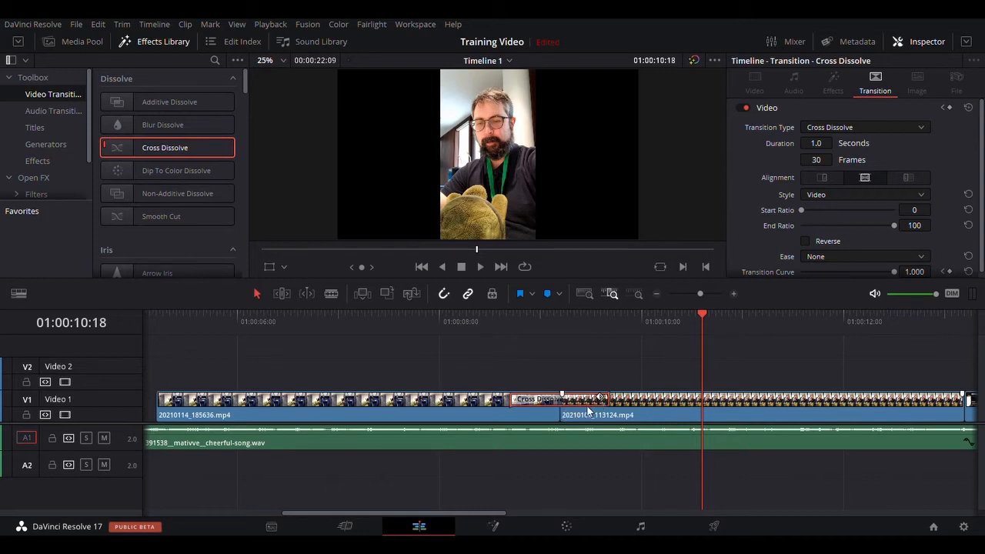
{"action": "left_click", "coordinate": [601, 398]}
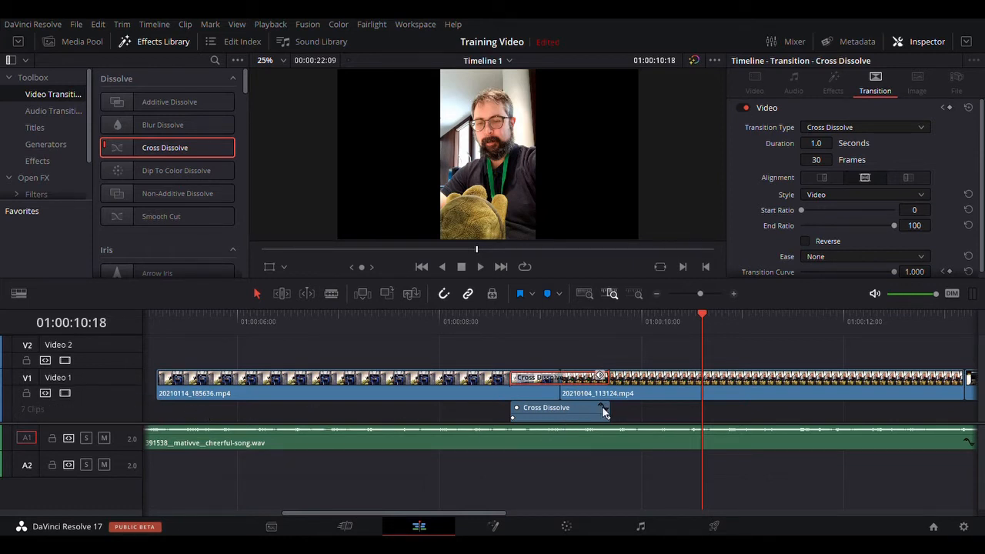
{"action": "left_click", "coordinate": [601, 406]}
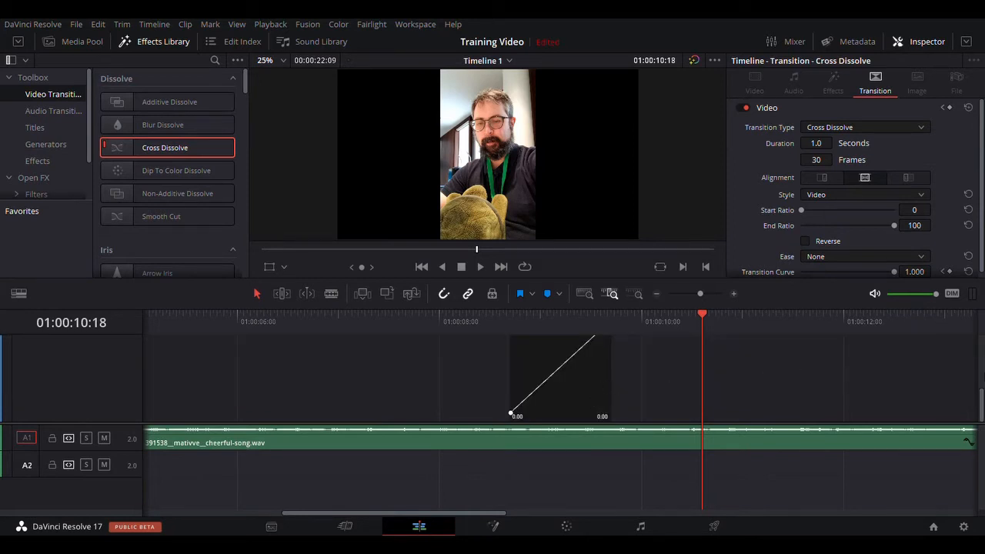
{"action": "left_click_drag", "start_coordinate": [581, 387], "coordinate": [616, 401]}
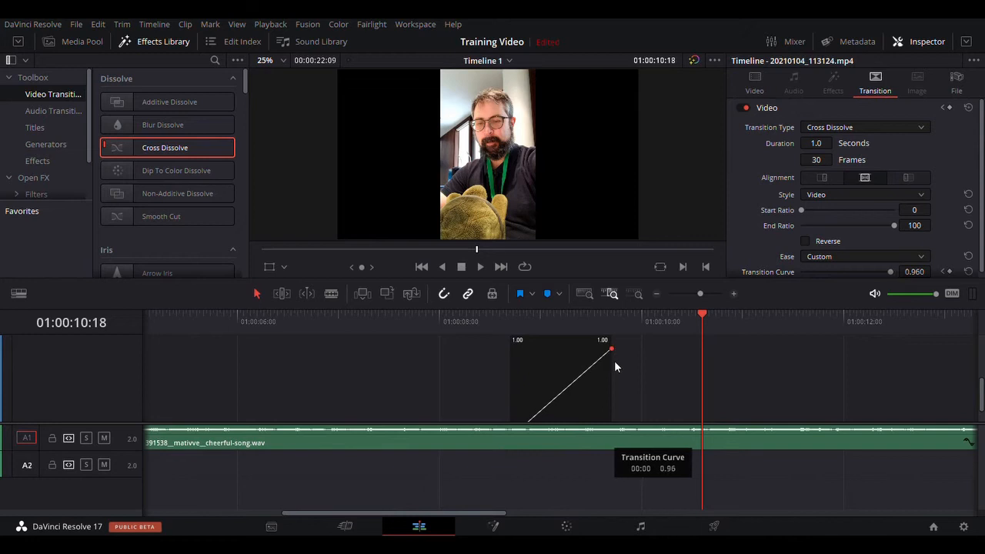
Try lowering the end keyframe of the Cross Dissolve's curve to 0.453 and scrub through the transition.
{"action": "left_click", "coordinate": [612, 350]}
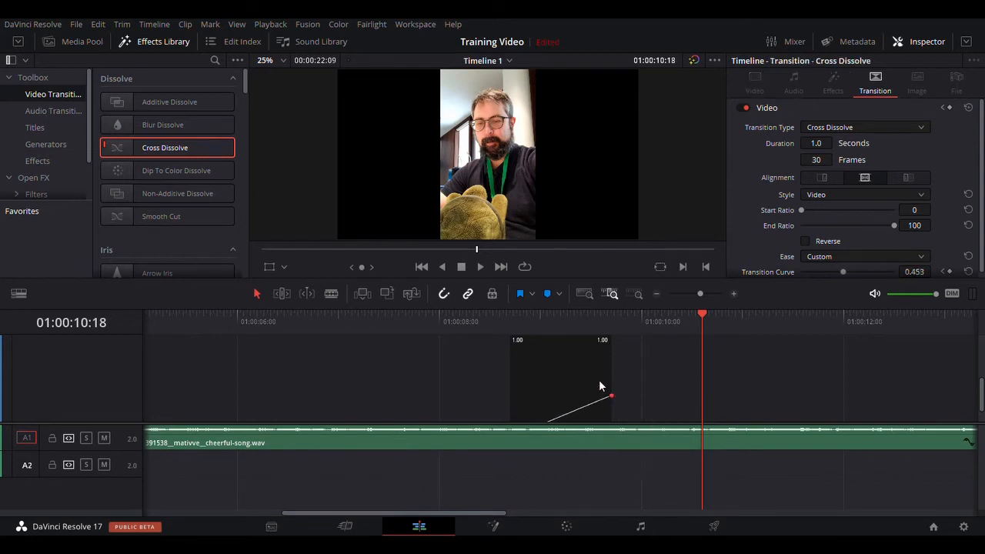
{"action": "scroll", "coordinate": [602, 363], "scroll_direction": "down", "scroll_amount": 2}
{"action": "left_click", "coordinate": [487, 319]}
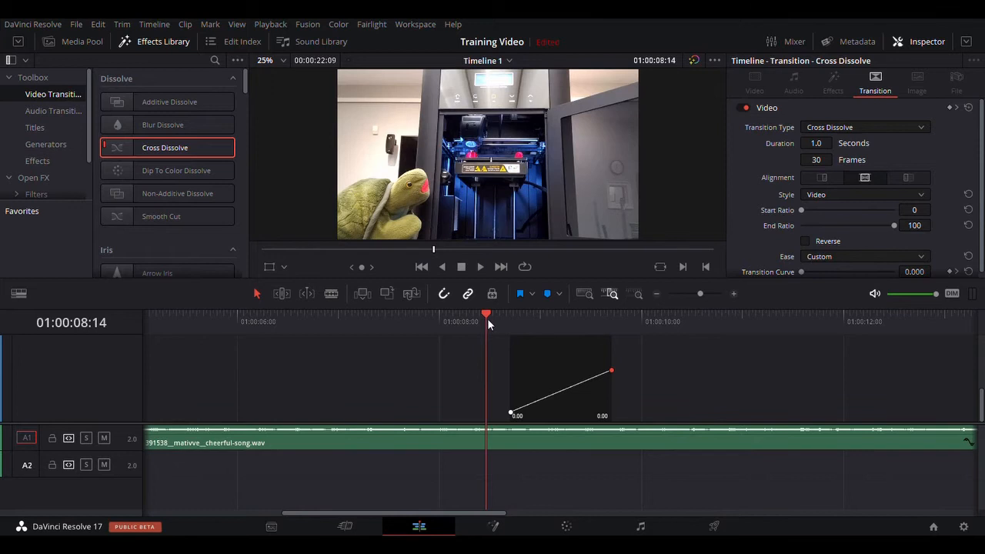
{"action": "left_click", "coordinate": [487, 318]}
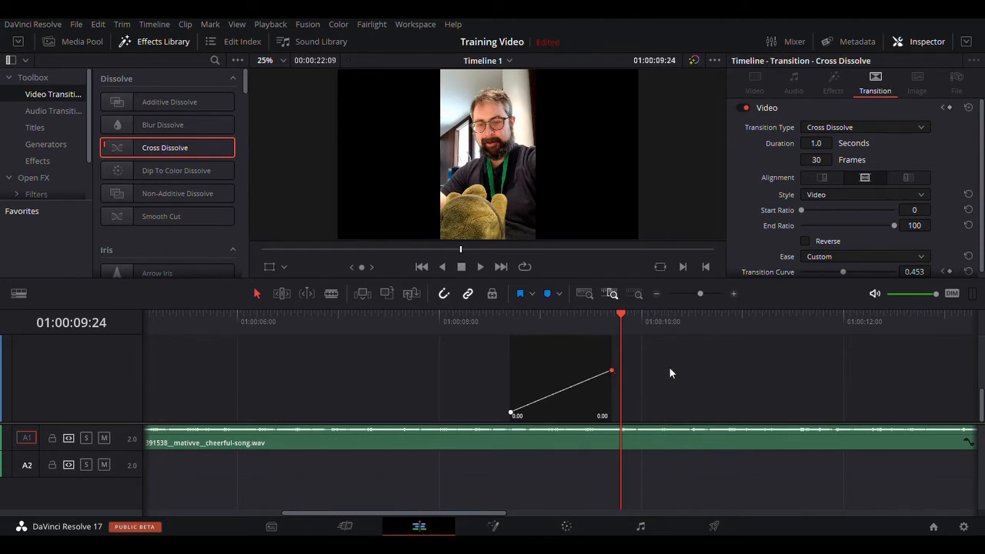
Check the frames around the end of the Cross Dissolve and undo the last curve change.
{"action": "key", "text": "Left"}
{"action": "key", "text": "Left"}
{"action": "key", "text": "Left"}
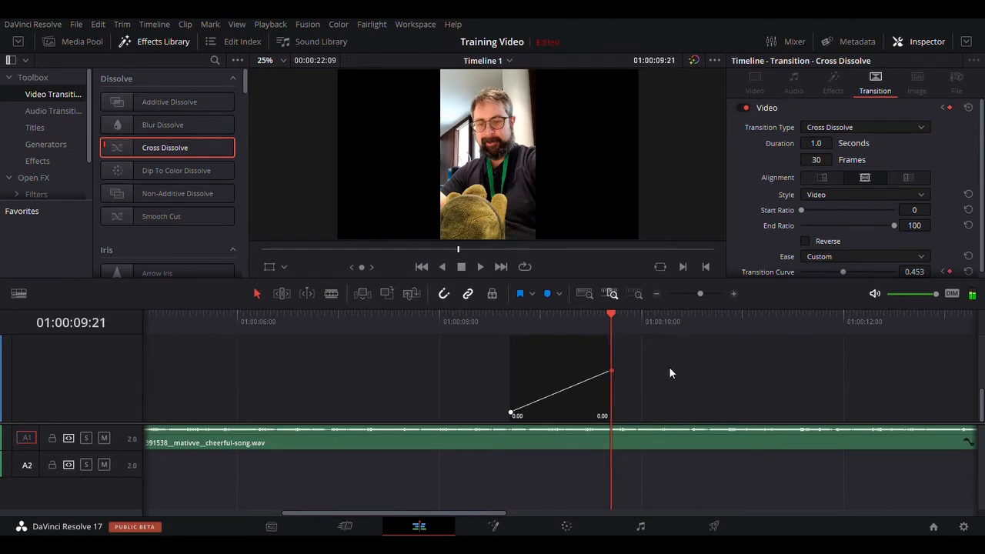
{"action": "key", "text": "Left"}
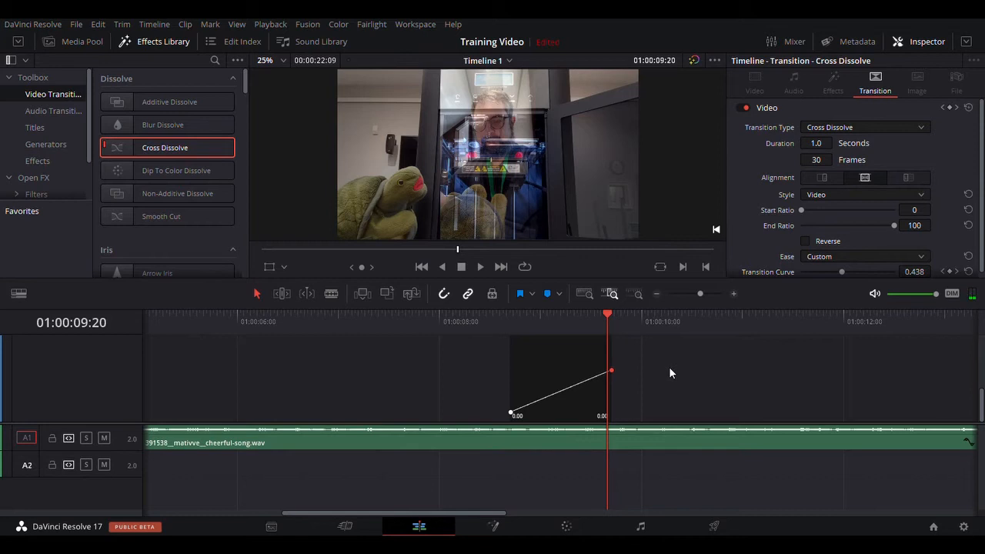
{"action": "key", "text": "Right"}
{"action": "key", "text": "Right"}
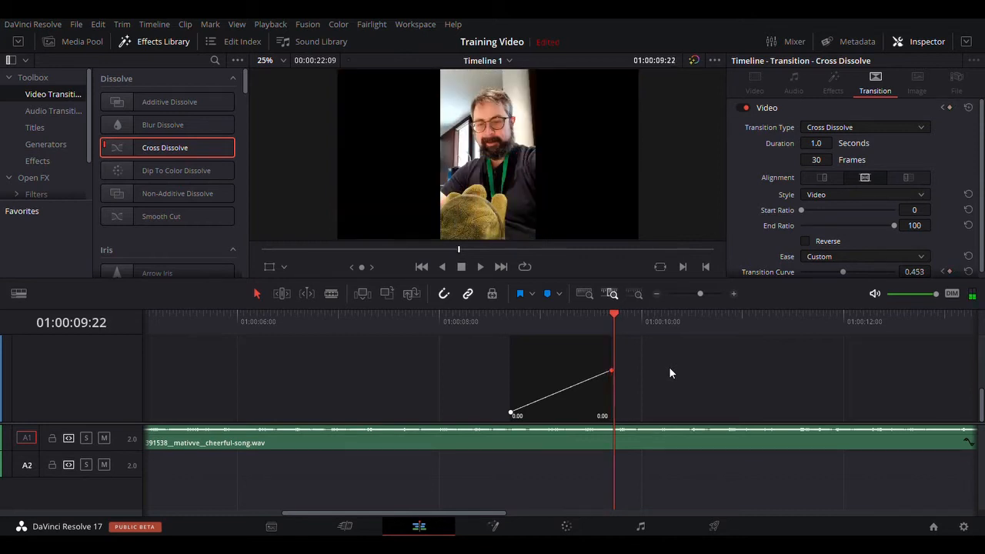
{"action": "key", "text": "ctrl+z"}
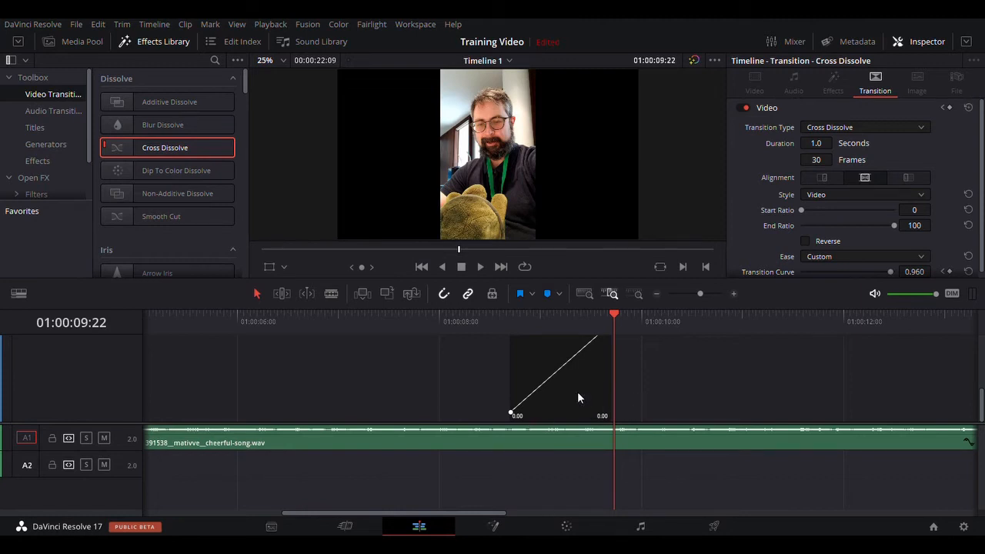
Ease the start of the Cross Dissolve's transition curve so it begins gradually instead of linearly.
{"action": "mouse_move", "coordinate": [617, 399]}
{"action": "left_mouse_down"}
{"action": "mouse_move", "coordinate": [598, 426]}
{"action": "mouse_move", "coordinate": [606, 411]}
{"action": "left_mouse_up"}
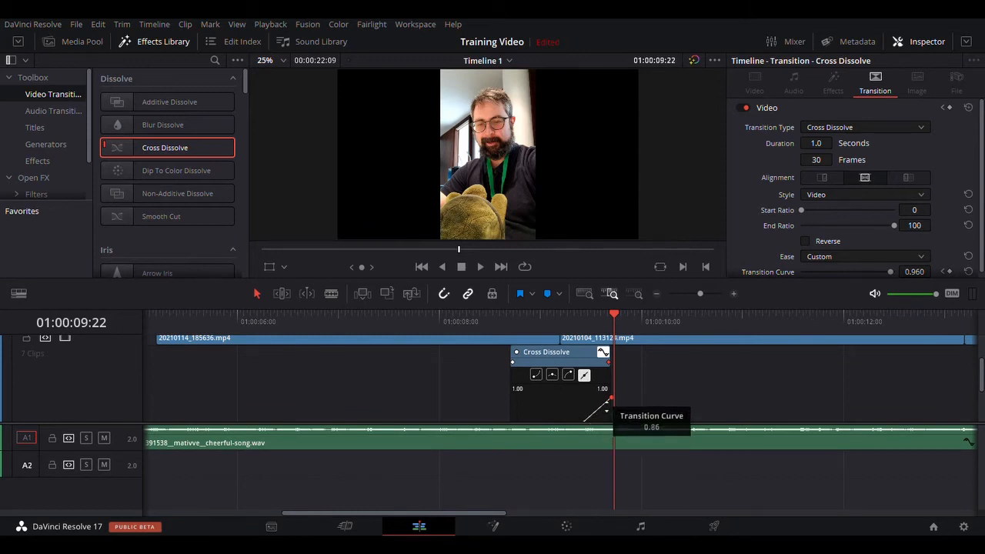
{"action": "scroll", "coordinate": [605, 402], "scroll_direction": "down", "scroll_amount": 3}
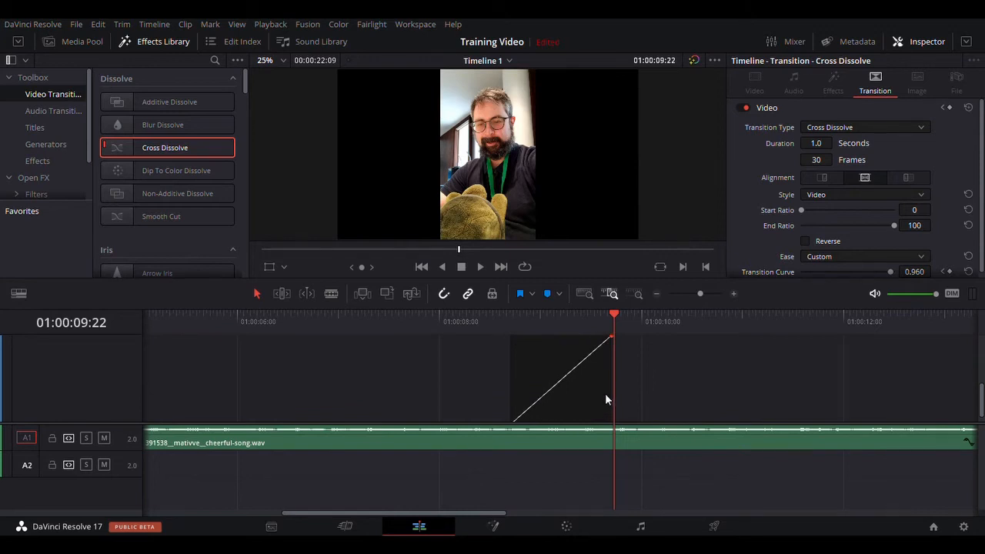
{"action": "scroll", "coordinate": [606, 398], "scroll_direction": "down", "scroll_amount": 1}
{"action": "scroll", "coordinate": [602, 359], "scroll_direction": "up", "scroll_amount": 3}
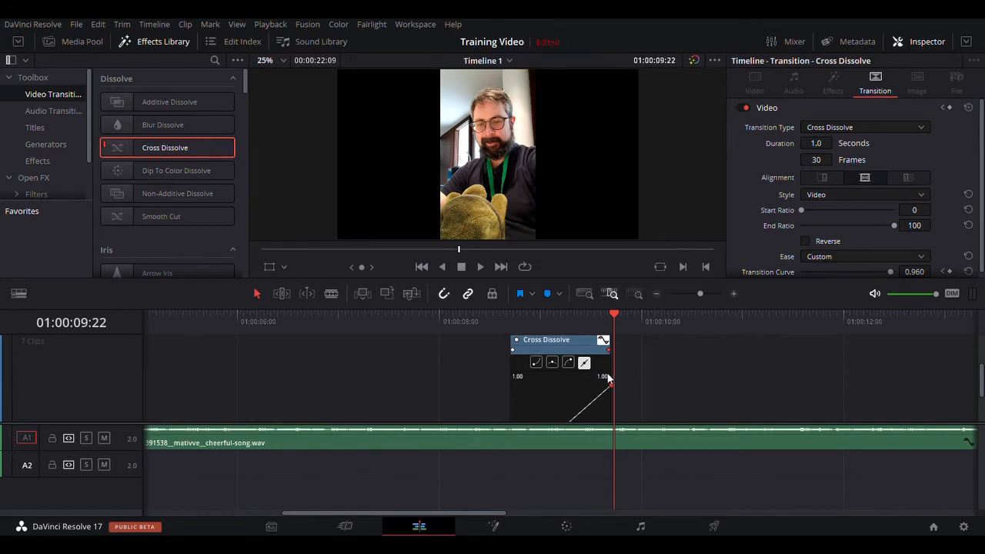
{"action": "left_click", "coordinate": [536, 362]}
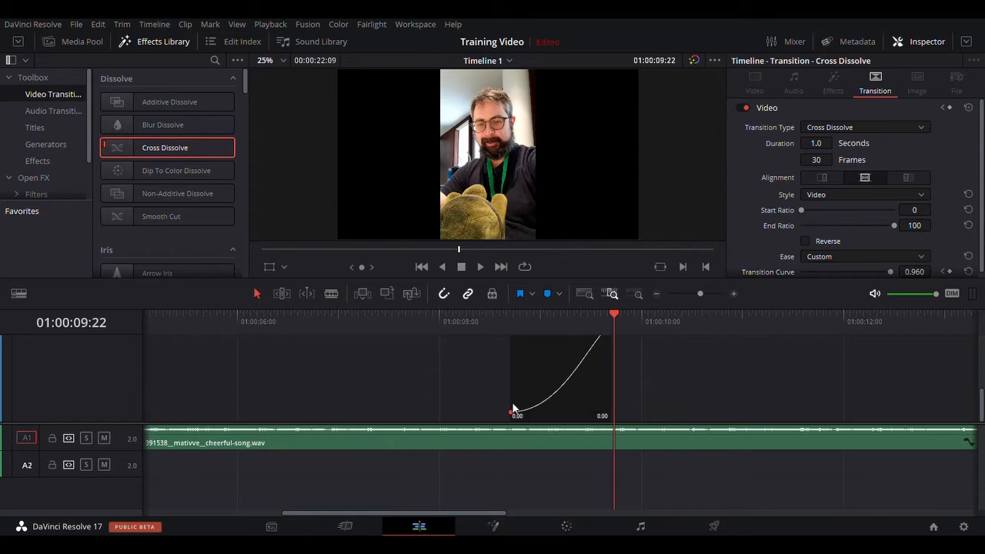
Play through the Cross Dissolve twice from just before its start to check the eased transition curve.
{"action": "mouse_move", "coordinate": [515, 415]}
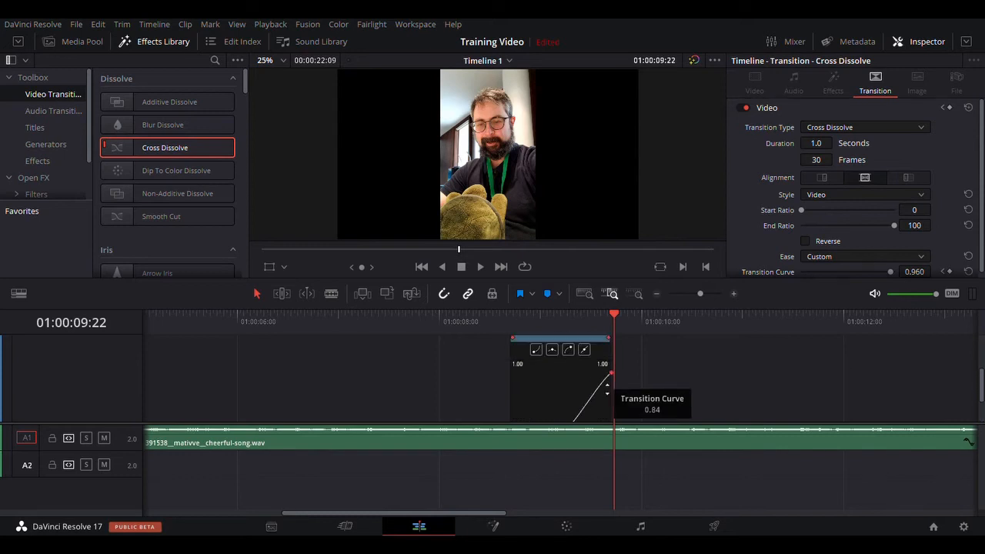
{"action": "left_click", "coordinate": [467, 320]}
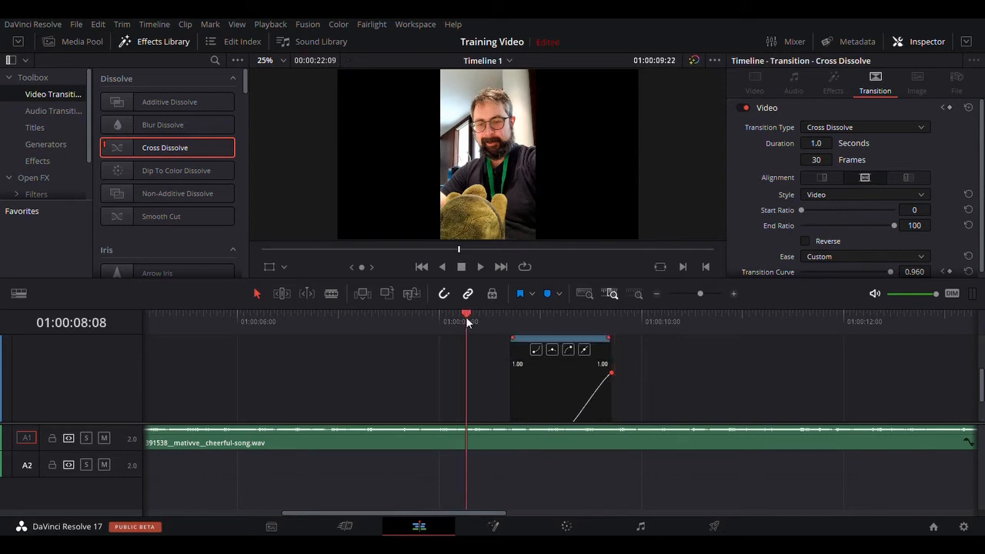
{"action": "key", "text": "space"}
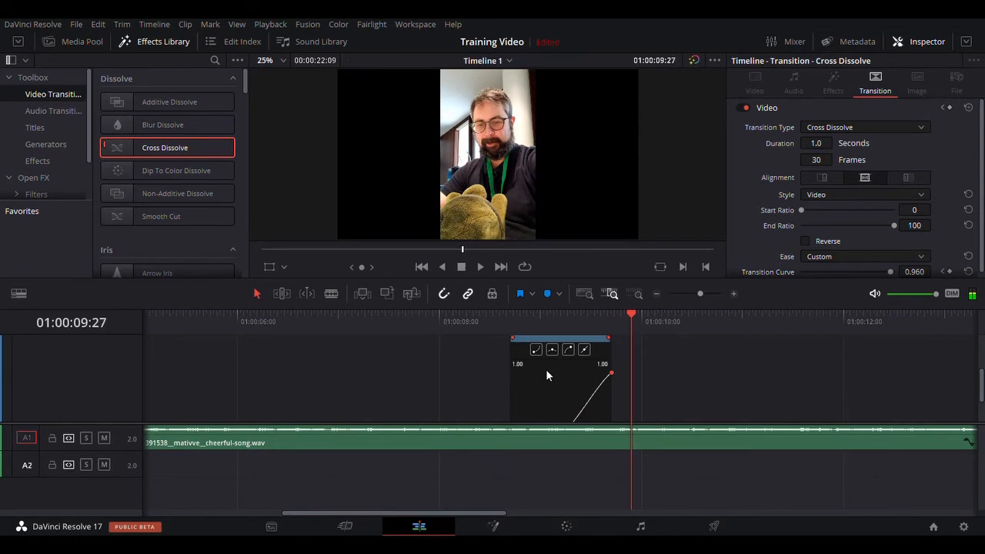
{"action": "left_click", "coordinate": [458, 323]}
{"action": "key", "text": "space"}
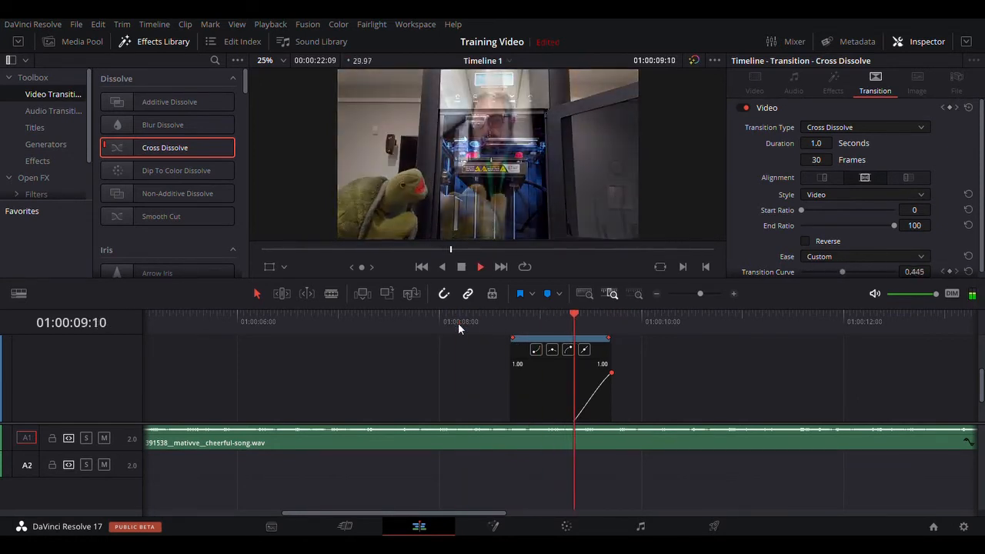
{"action": "key", "text": "space"}
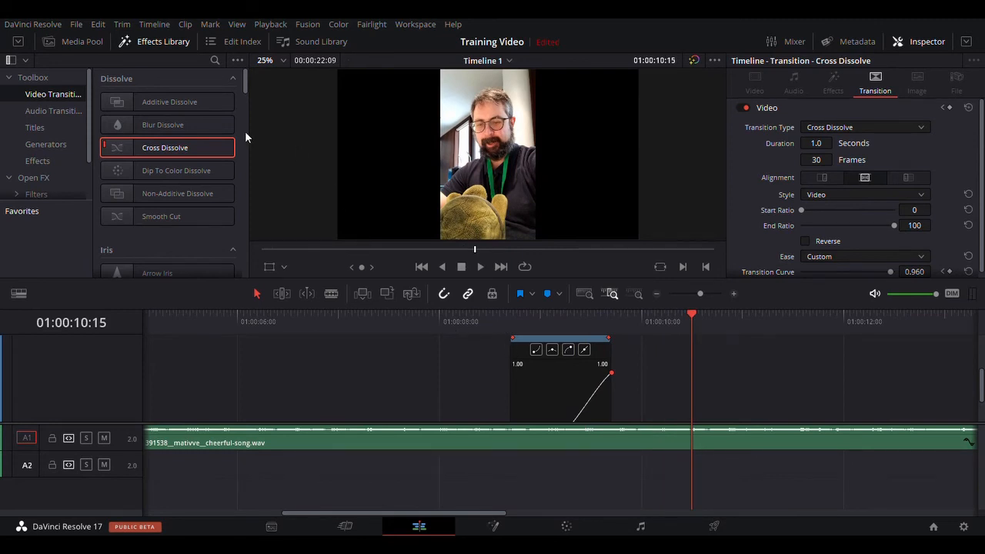
Add an Eye Iris transition to the start of clip 20210104_124048.mp4 on the Video 1 track.
{"action": "scroll", "coordinate": [208, 185], "scroll_direction": "down", "scroll_amount": 3}
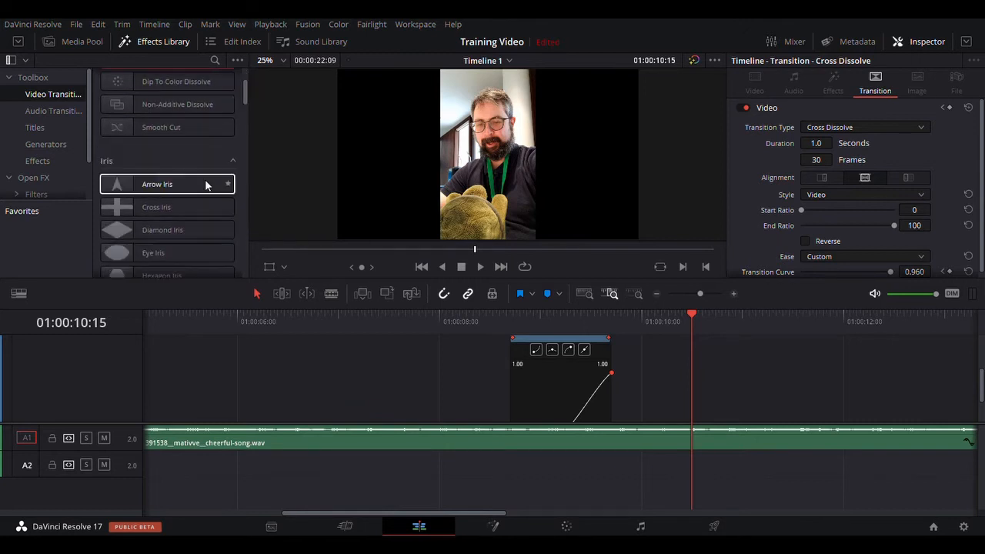
{"action": "scroll", "coordinate": [206, 185], "scroll_direction": "down", "scroll_amount": 2}
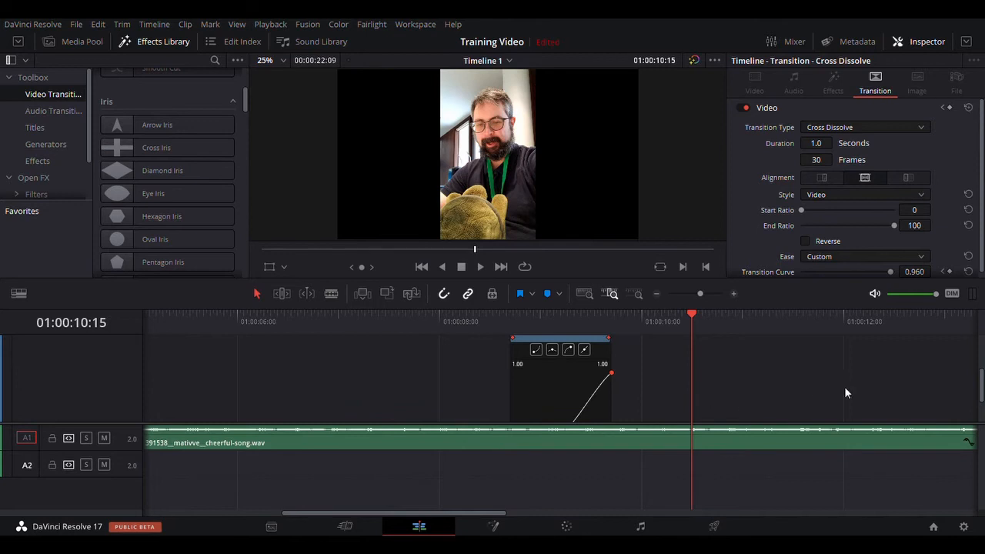
{"action": "left_click_drag", "start_coordinate": [976, 396], "coordinate": [977, 355]}
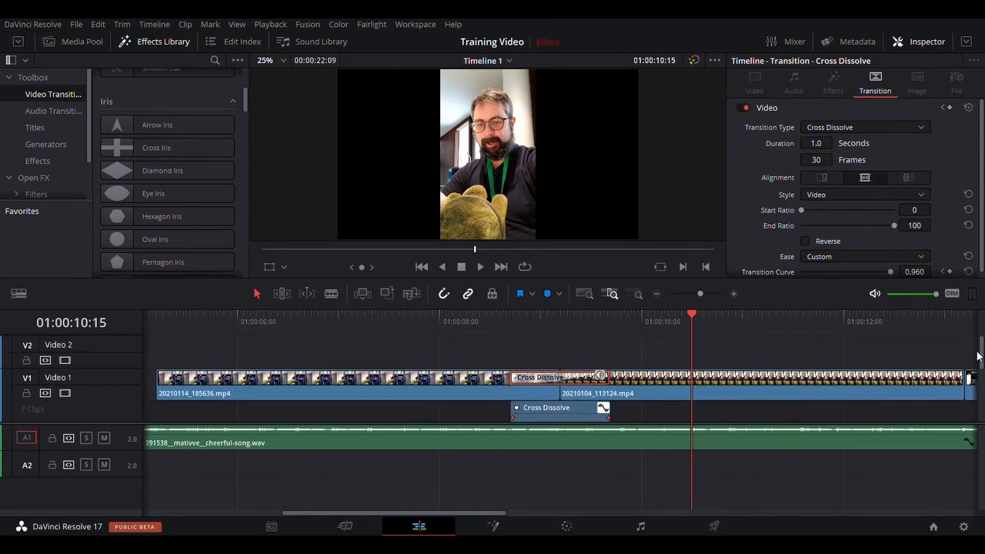
{"action": "left_click", "coordinate": [586, 293]}
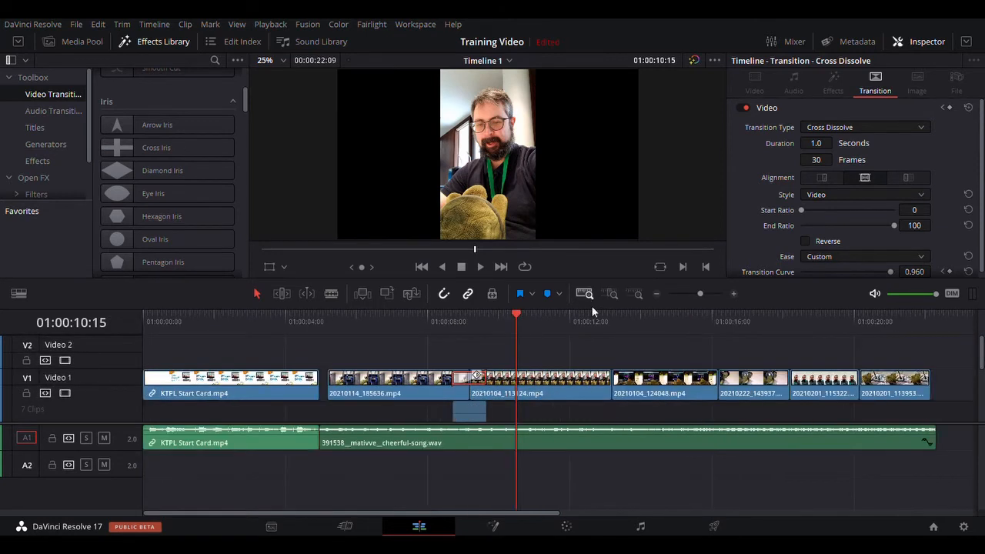
{"action": "left_click", "coordinate": [612, 321]}
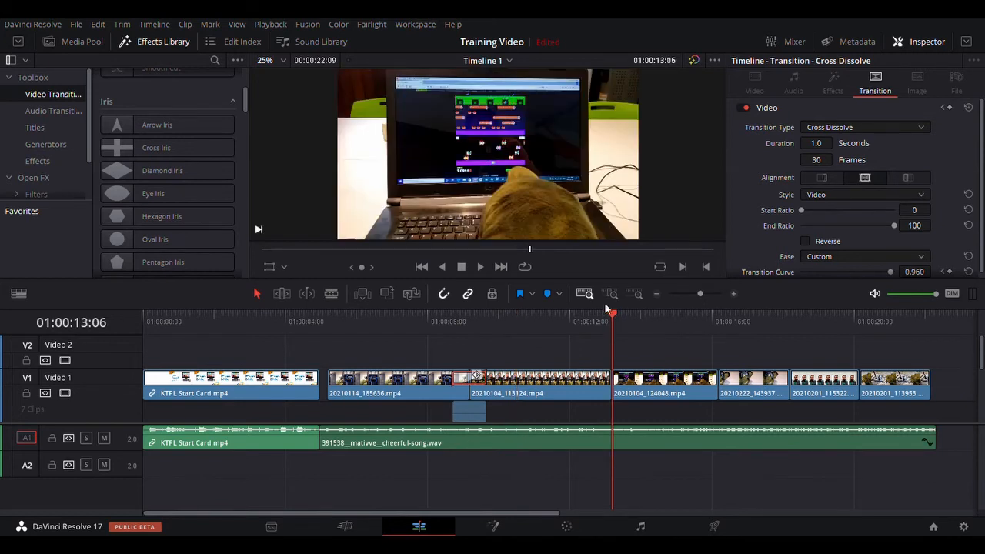
{"action": "left_click", "coordinate": [611, 293]}
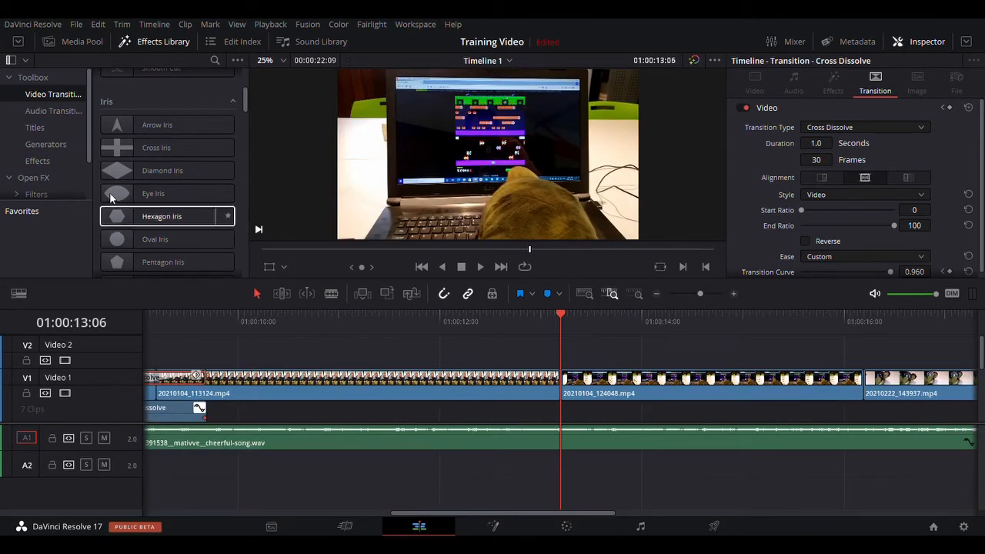
{"action": "left_click_drag", "start_coordinate": [115, 193], "coordinate": [589, 387]}
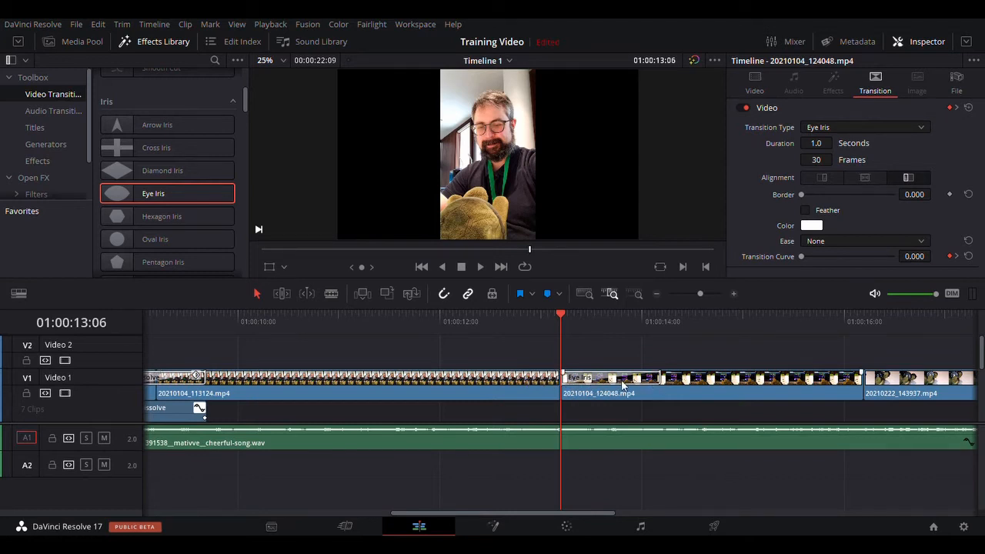
Preview the Eye Iris transition twice, starting playback shortly before the cut.
{"action": "left_click", "coordinate": [524, 321]}
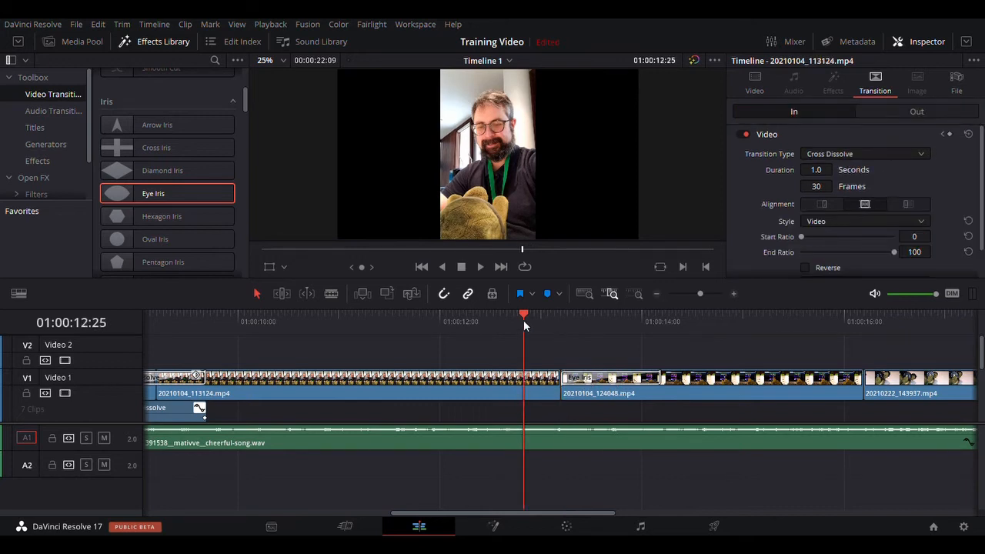
{"action": "key", "text": "space"}
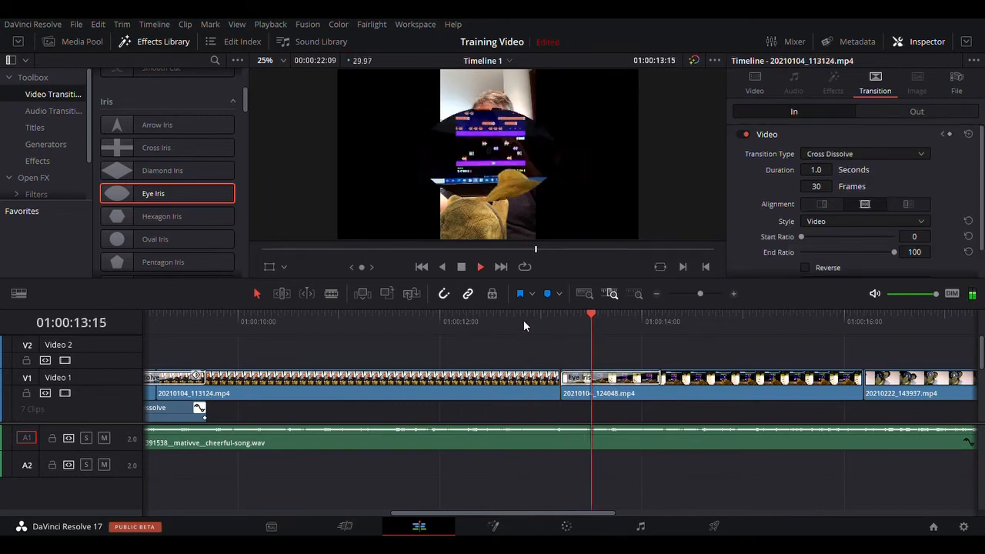
{"action": "key", "text": "space"}
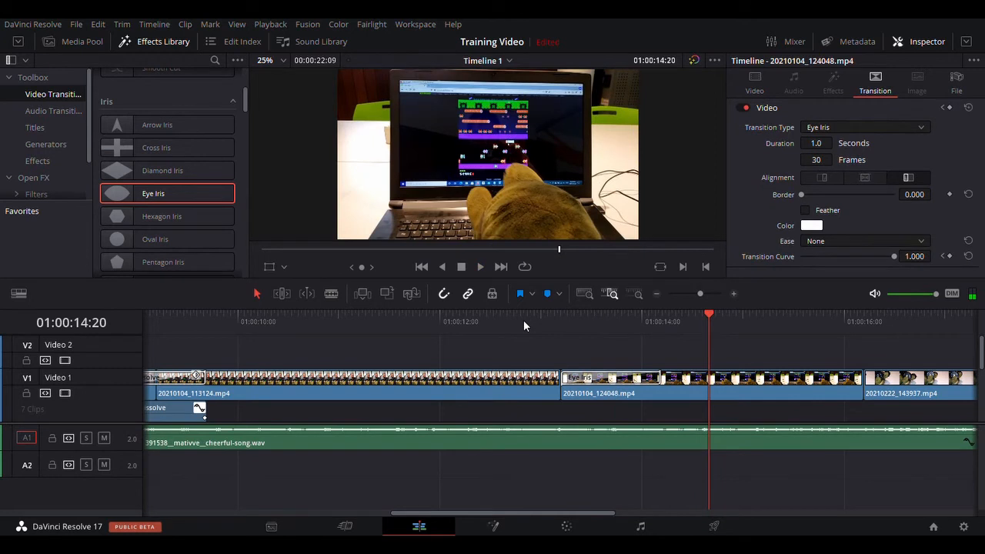
{"action": "left_click", "coordinate": [524, 320]}
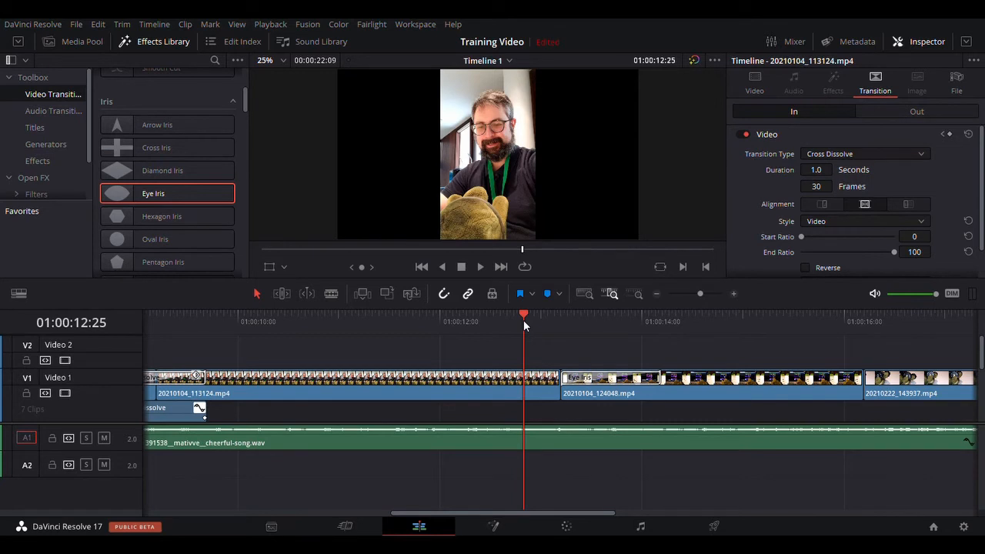
{"action": "key", "text": "space"}
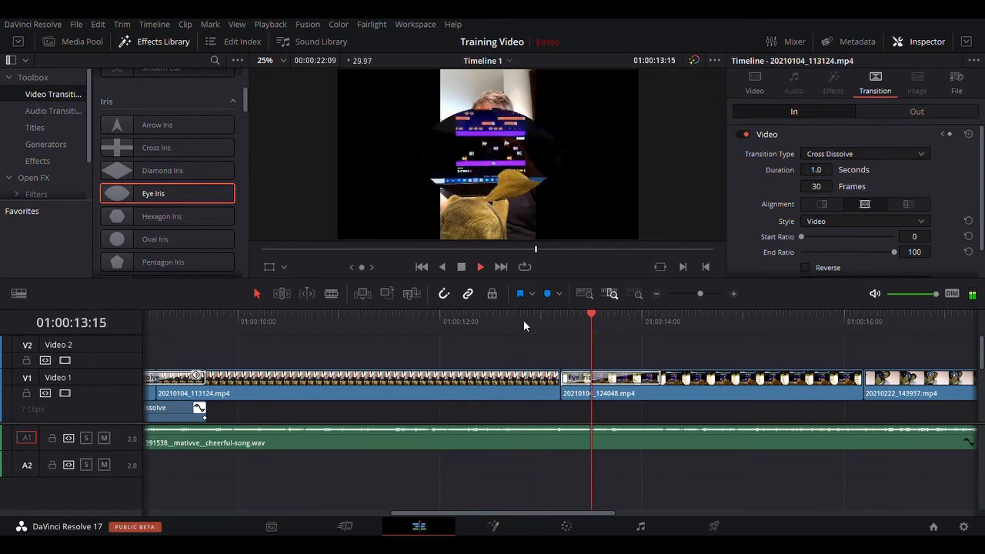
{"action": "key", "text": "space"}
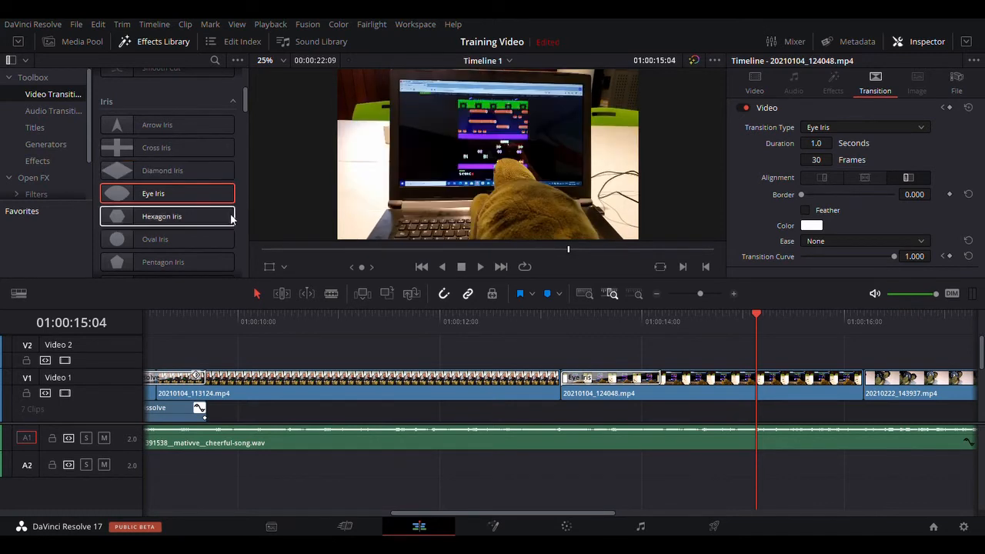
Browse the remaining video transitions, from Motion, Shape and Wipe to the Fusion Transitions, and preview the Film Strip effect.
{"action": "scroll", "coordinate": [231, 219], "scroll_direction": "down", "scroll_amount": 8}
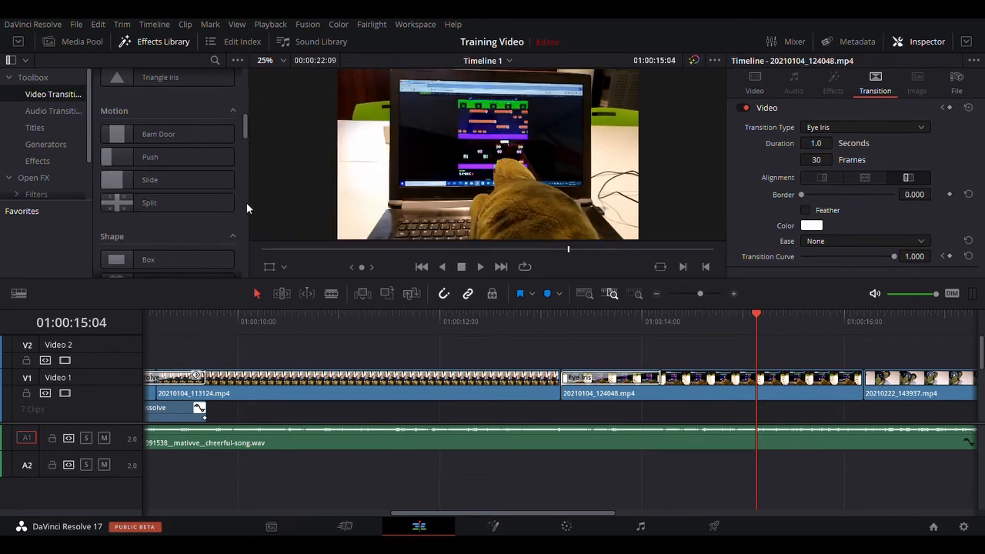
{"action": "scroll", "coordinate": [244, 230], "scroll_direction": "down", "scroll_amount": 3}
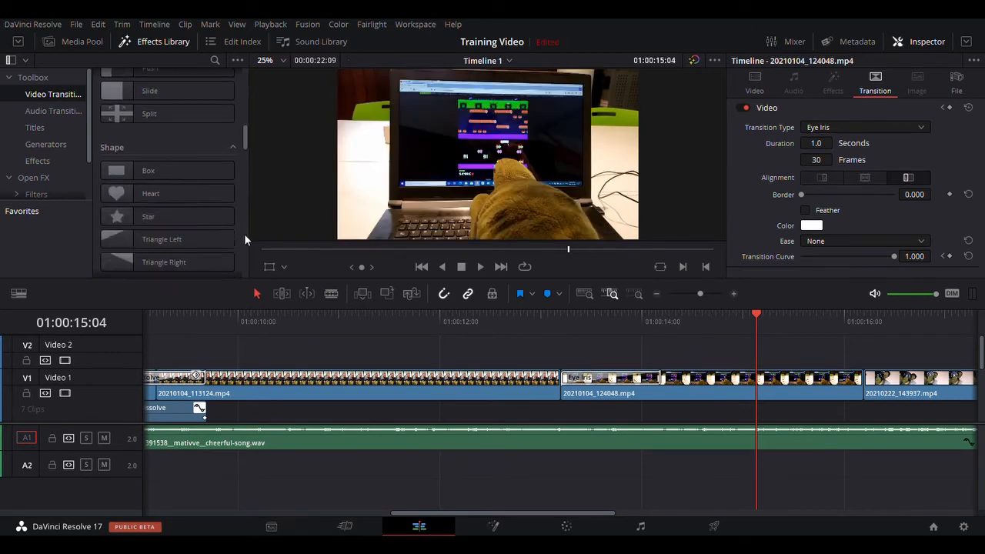
{"action": "scroll", "coordinate": [244, 233], "scroll_direction": "down", "scroll_amount": 5}
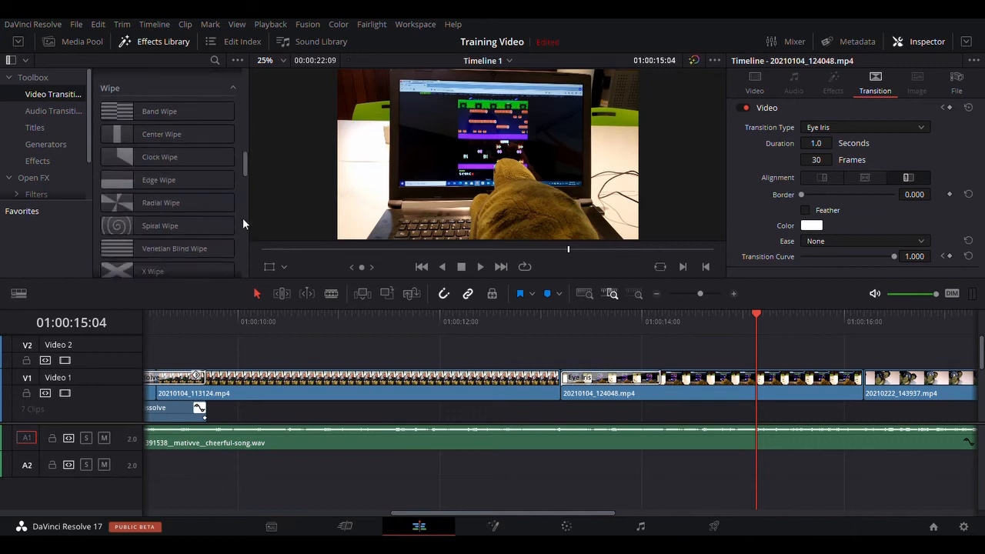
{"action": "scroll", "coordinate": [244, 223], "scroll_direction": "down", "scroll_amount": 2}
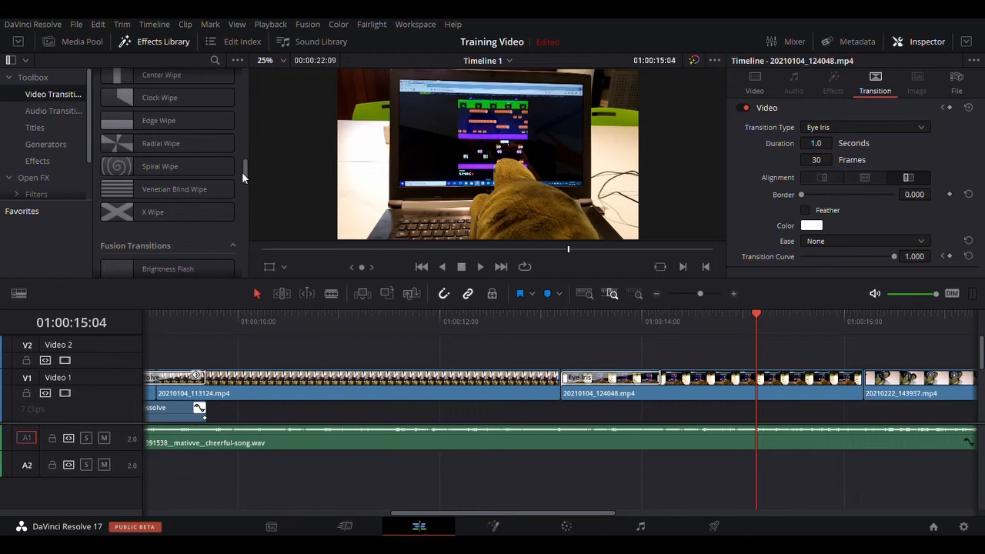
{"action": "scroll", "coordinate": [242, 172], "scroll_direction": "down", "scroll_amount": 5}
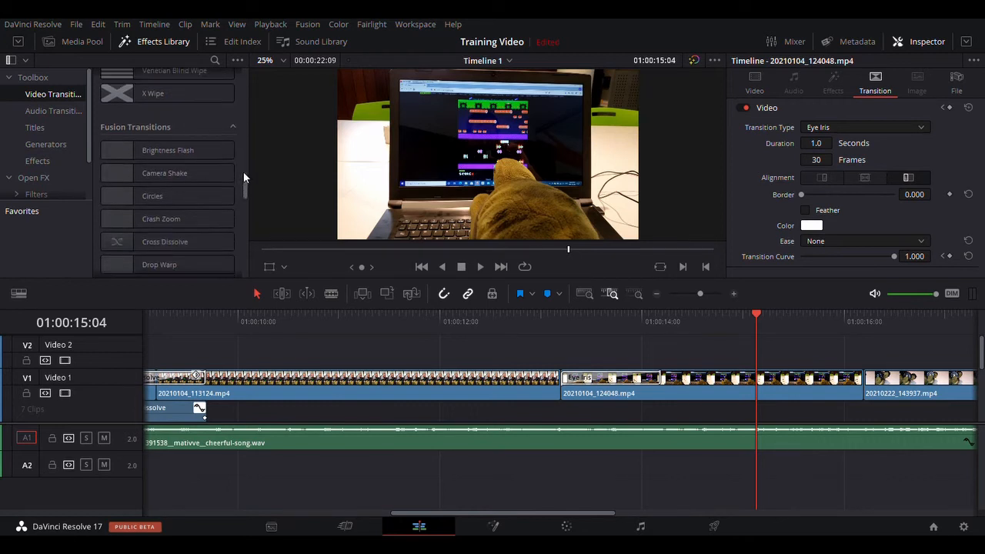
{"action": "scroll", "coordinate": [243, 177], "scroll_direction": "down", "scroll_amount": 1}
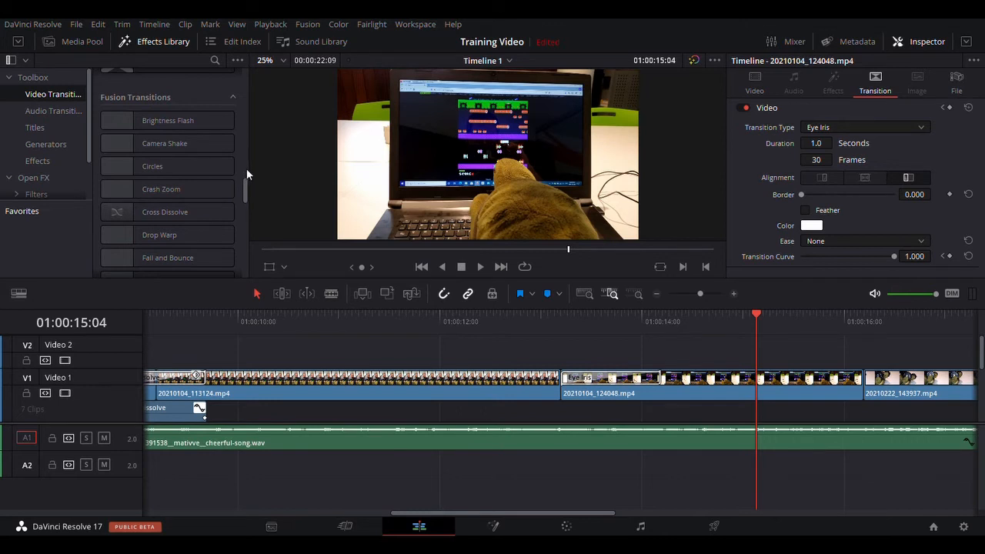
{"action": "scroll", "coordinate": [240, 167], "scroll_direction": "down", "scroll_amount": 1}
{"action": "scroll", "coordinate": [240, 168], "scroll_direction": "up", "scroll_amount": 1}
{"action": "left_click", "coordinate": [123, 121]}
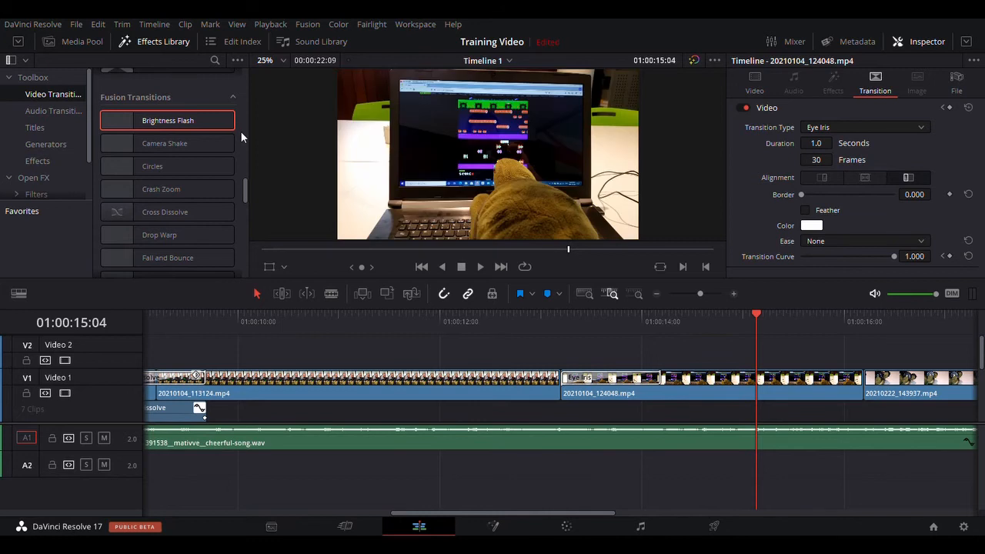
{"action": "scroll", "coordinate": [241, 136], "scroll_direction": "down", "scroll_amount": 2}
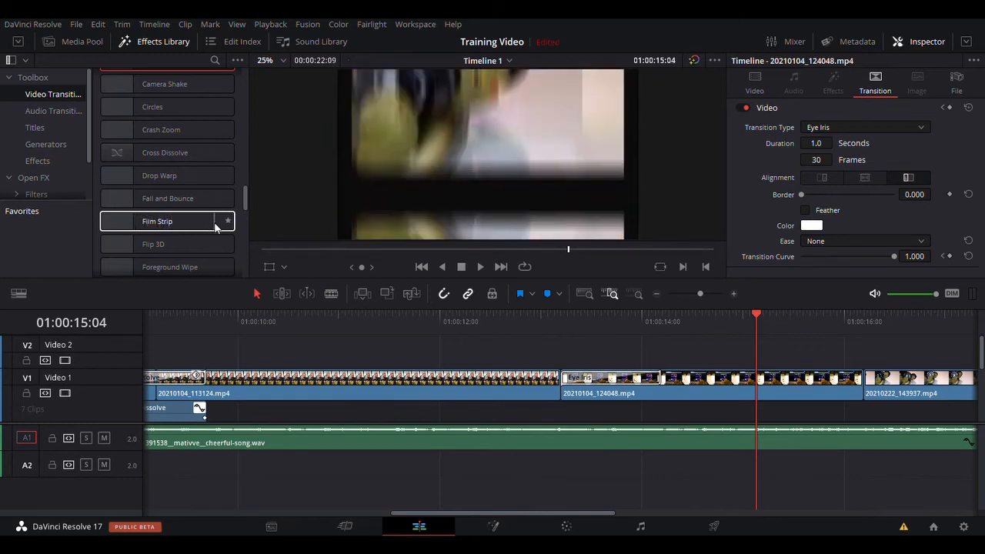
{"action": "scroll", "coordinate": [244, 226], "scroll_direction": "down", "scroll_amount": 10}
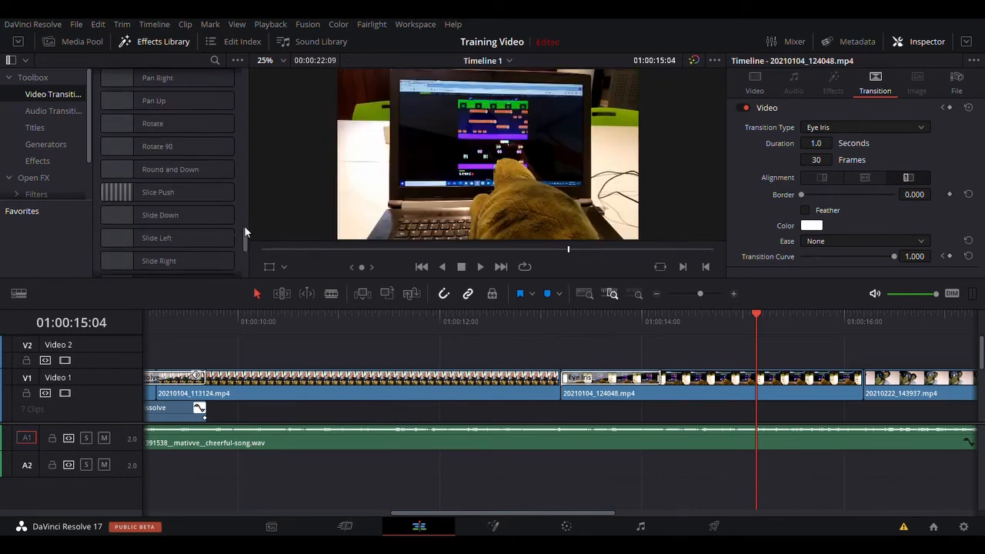
{"action": "scroll", "coordinate": [244, 226], "scroll_direction": "down", "scroll_amount": 5}
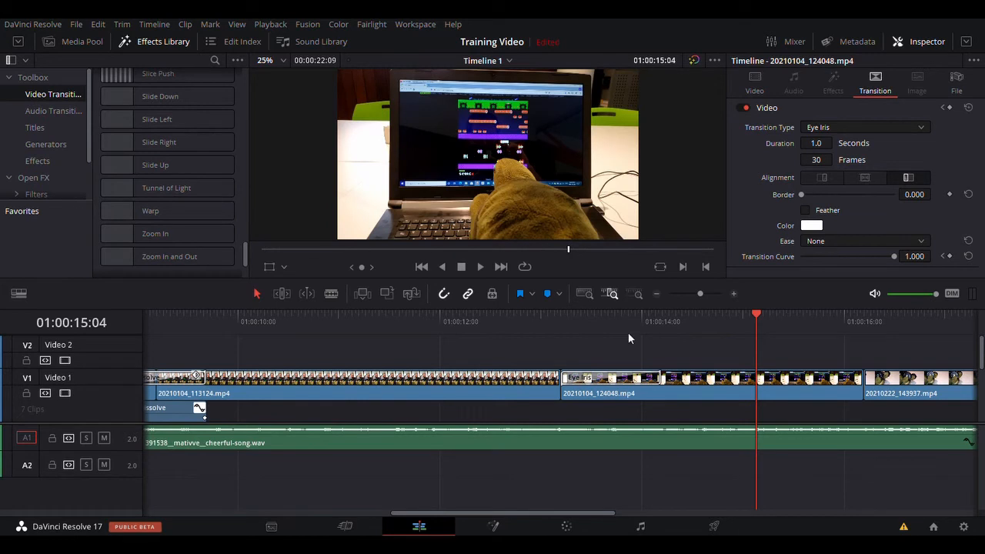
Add a basic Text title to the Video 1 track, a short gap after the last video clip.
{"action": "left_click", "coordinate": [592, 296]}
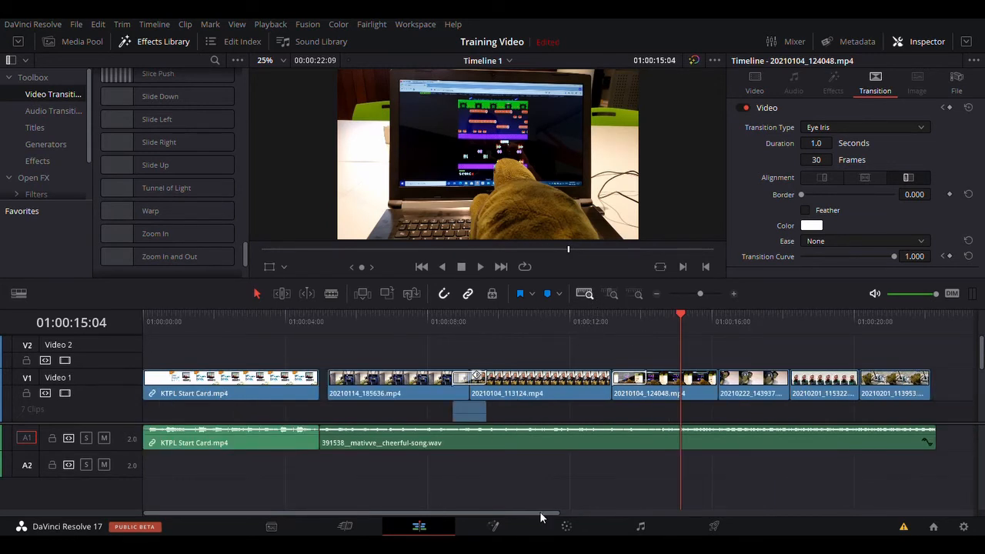
{"action": "left_click_drag", "start_coordinate": [541, 518], "coordinate": [618, 511]}
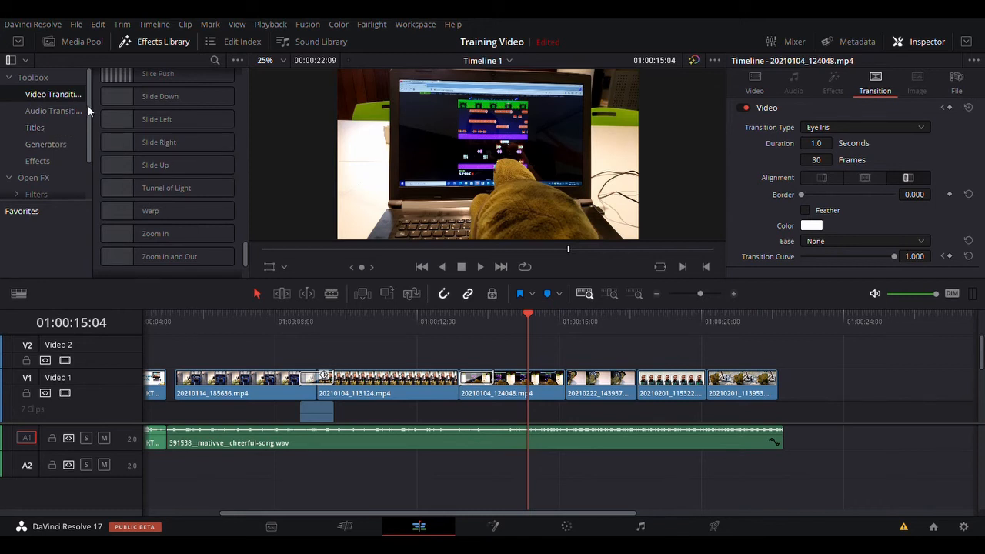
{"action": "scroll", "coordinate": [87, 108], "scroll_direction": "down", "scroll_amount": 3}
{"action": "scroll", "coordinate": [90, 116], "scroll_direction": "up", "scroll_amount": 3}
{"action": "left_click", "coordinate": [33, 130]}
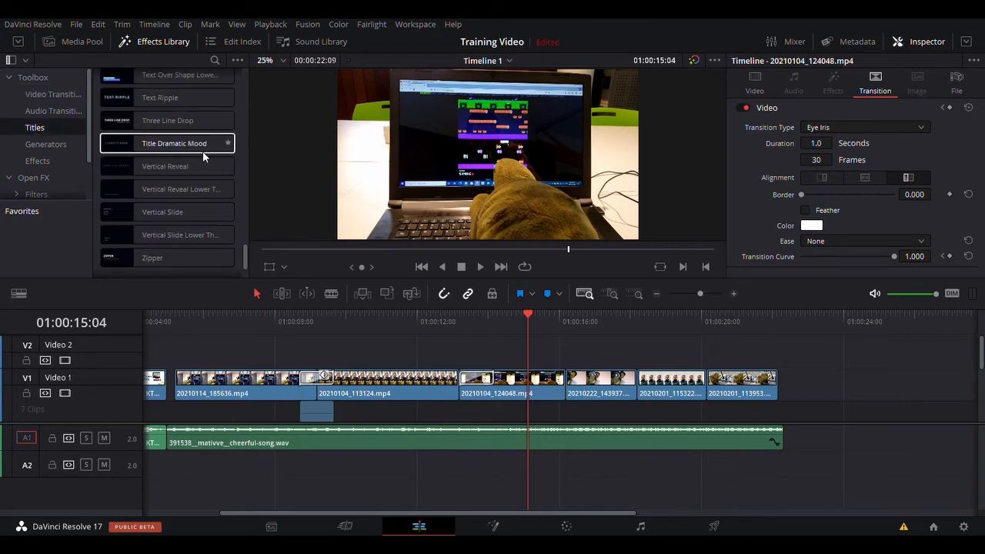
{"action": "scroll", "coordinate": [237, 247], "scroll_direction": "up", "scroll_amount": 3}
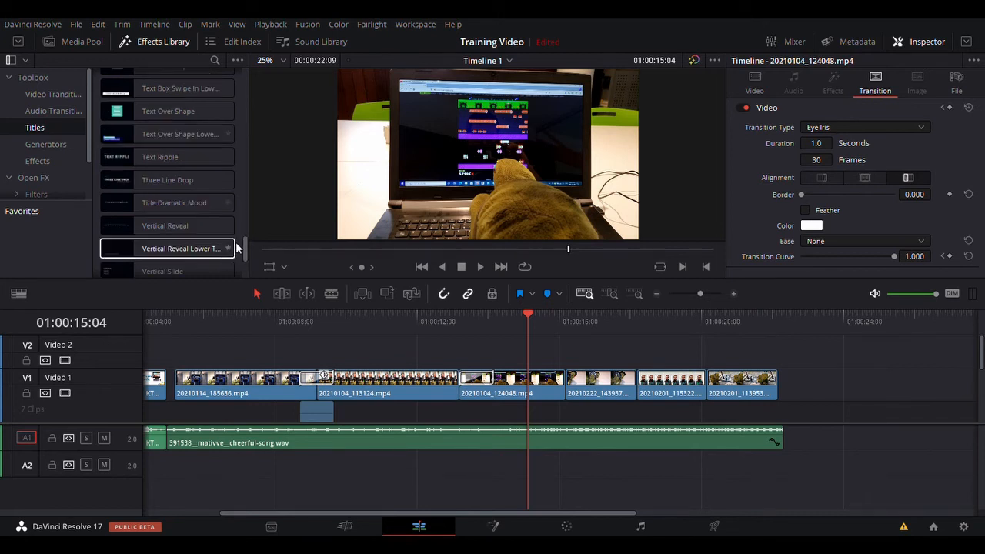
{"action": "left_click_drag", "start_coordinate": [244, 244], "coordinate": [232, 77]}
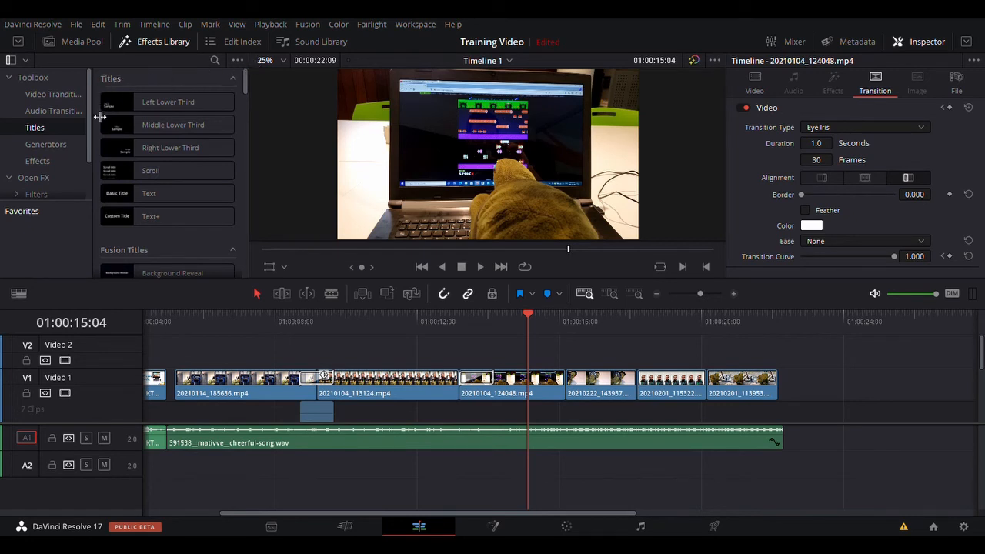
{"action": "left_click", "coordinate": [110, 171]}
{"action": "left_click", "coordinate": [110, 195]}
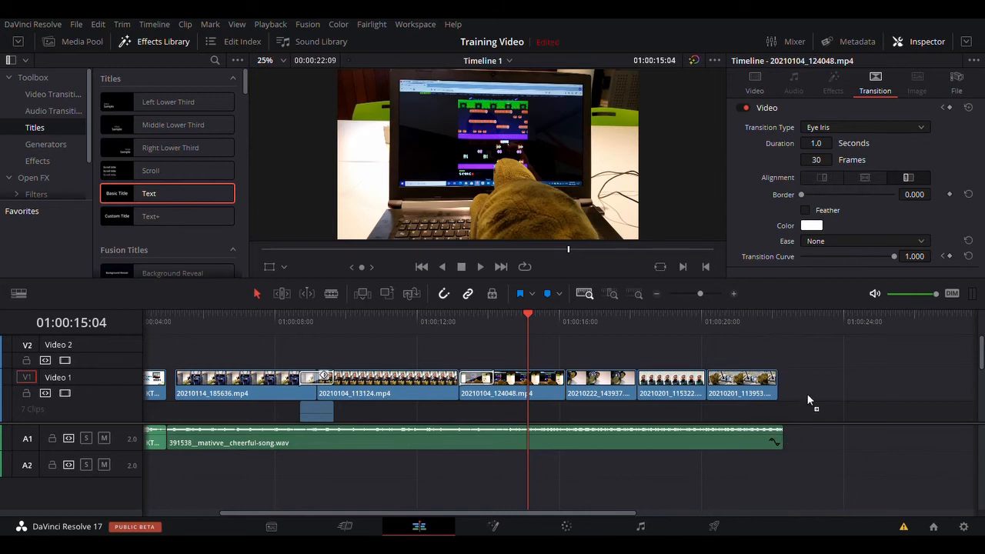
{"action": "left_click_drag", "start_coordinate": [819, 391], "coordinate": [823, 392]}
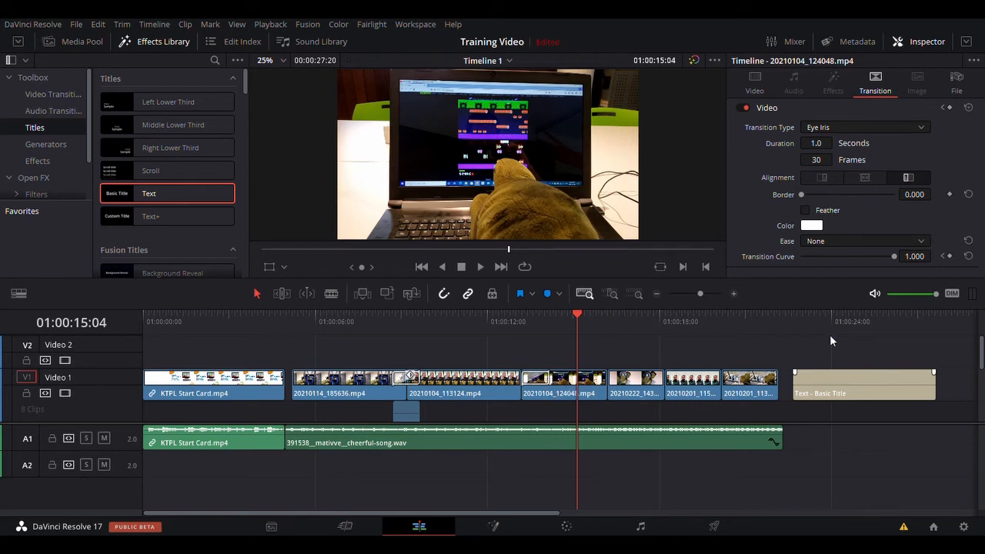
Move the Text title onto the Video 2 track so it overlaps the last video clip, and show that overlap in the viewer.
{"action": "left_click_drag", "start_coordinate": [844, 377], "coordinate": [788, 345]}
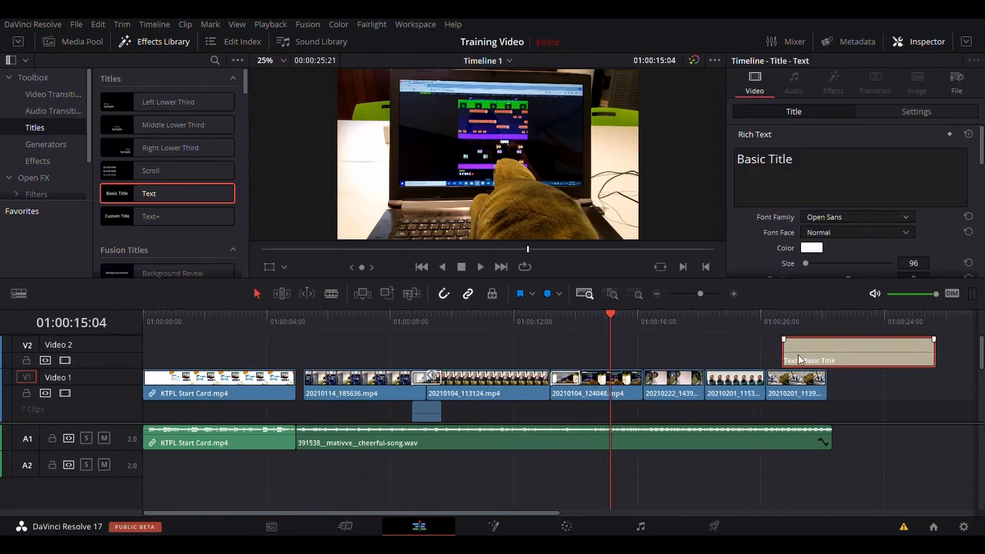
{"action": "left_click", "coordinate": [801, 317]}
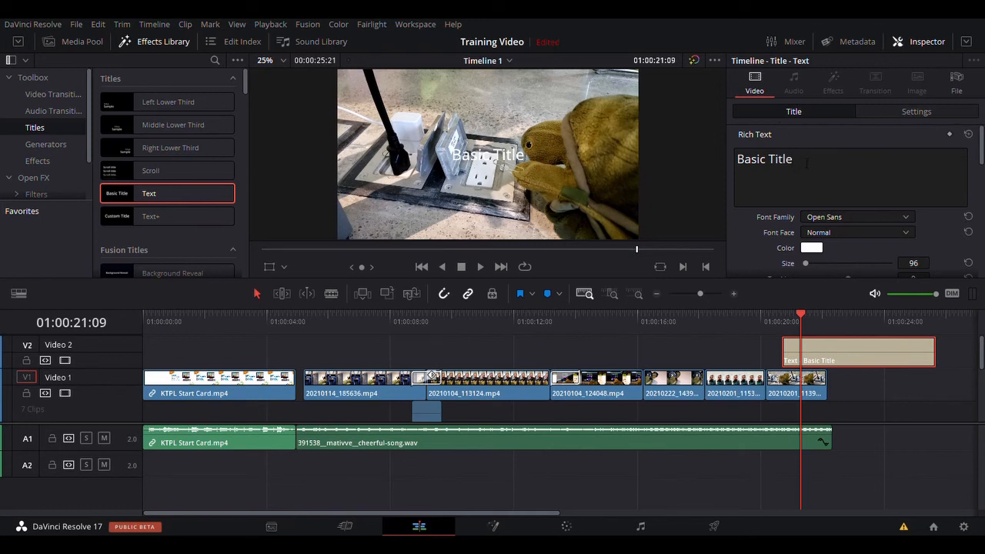
Replace the placeholder title text with a two-line "By" credit giving the two creators' names, ending in an exclamation mark.
{"action": "left_click_drag", "start_coordinate": [807, 160], "coordinate": [731, 162]}
{"action": "type", "text": "By"}
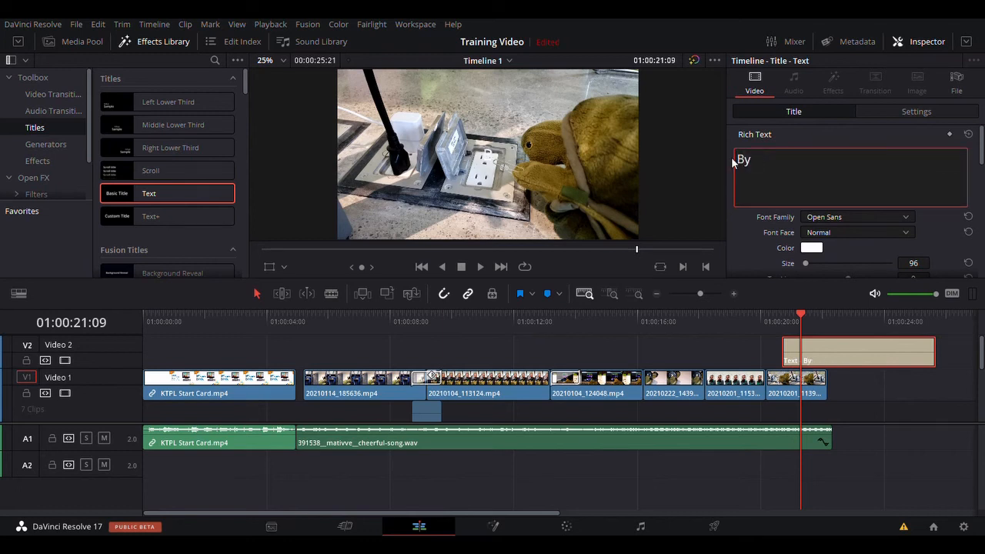
{"action": "type", "text": " Daniel"}
{"action": "key", "text": "Return"}
{"action": "type", "text": "and"}
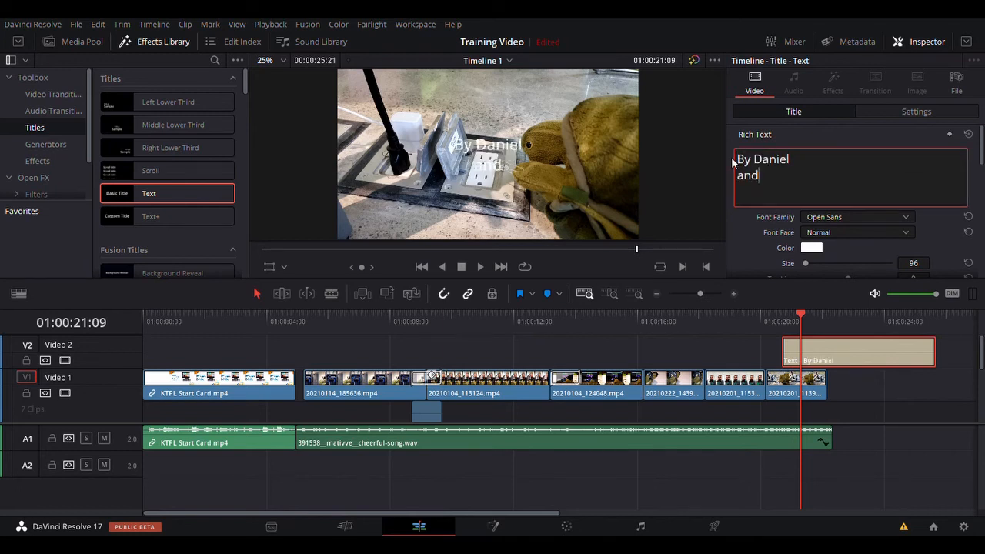
{"action": "type", "text": " Curby"}
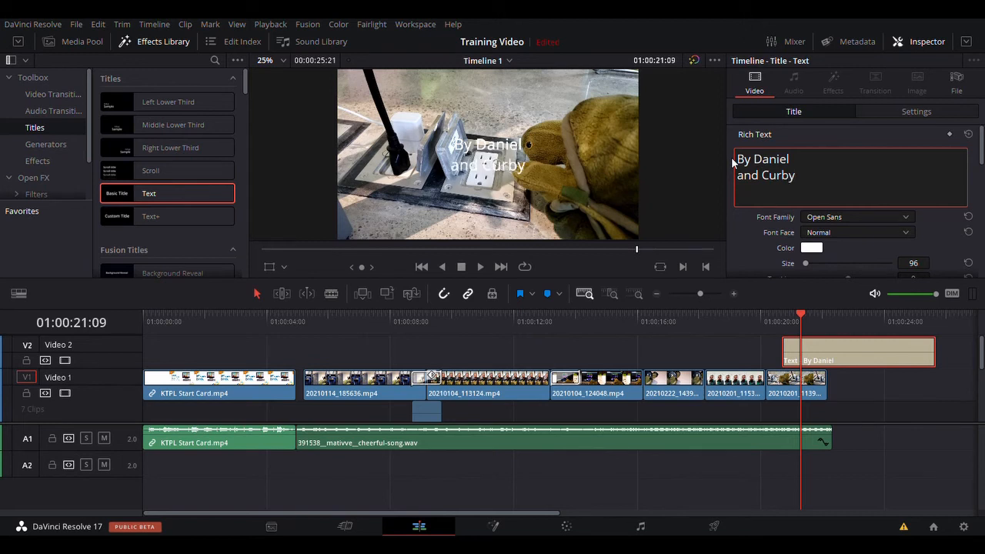
{"action": "type", "text": "!"}
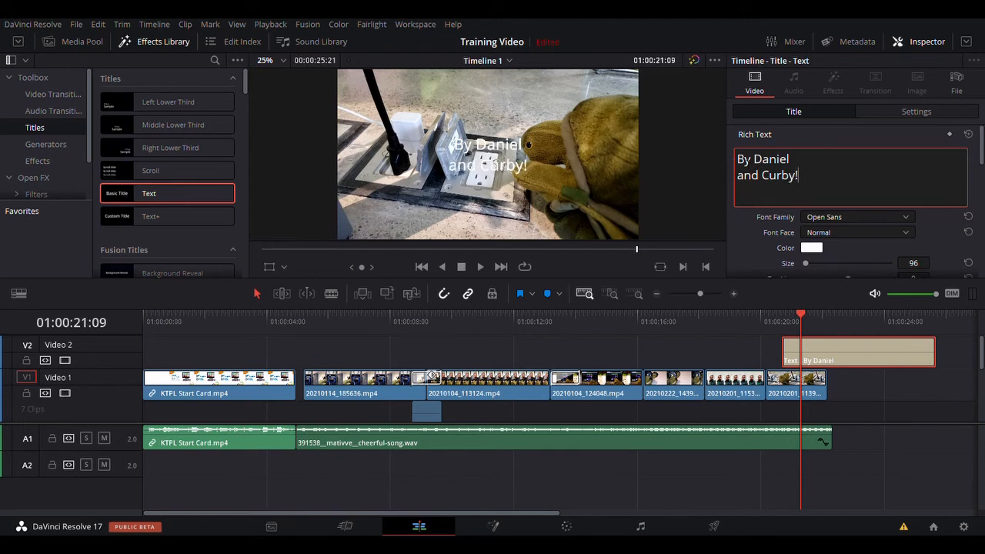
Colour the title text dark green and enlarge its font size to 201.
{"action": "left_click", "coordinate": [812, 248]}
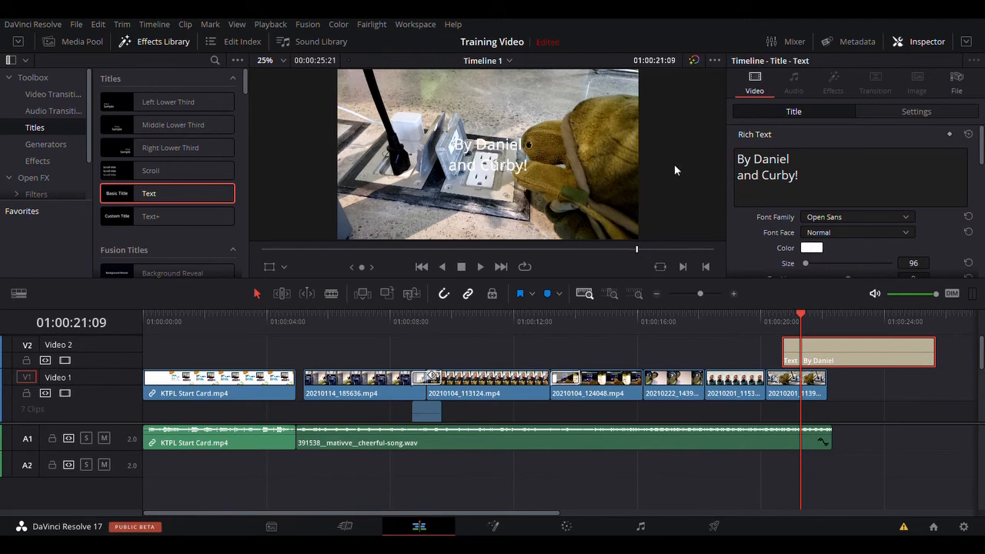
{"action": "left_click", "coordinate": [369, 169]}
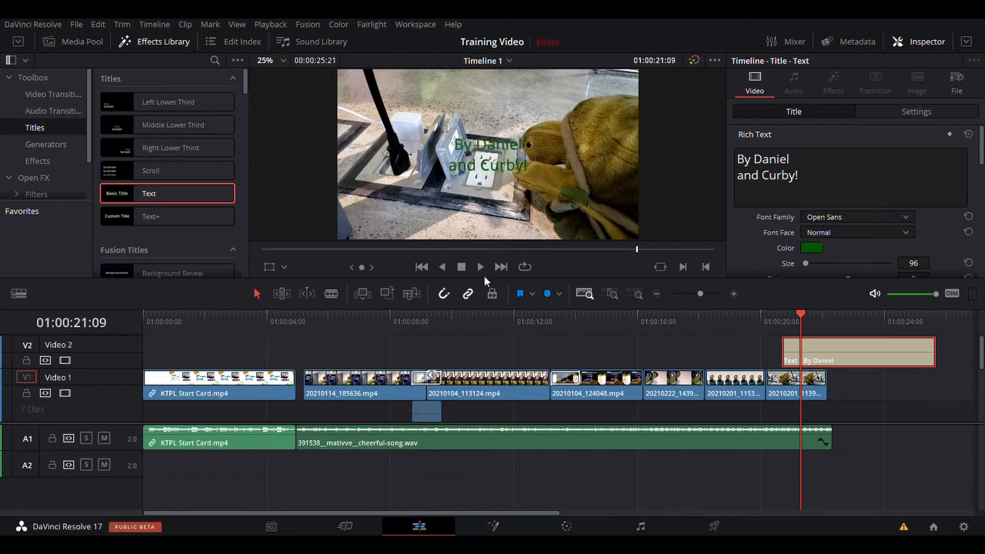
{"action": "left_click", "coordinate": [643, 383]}
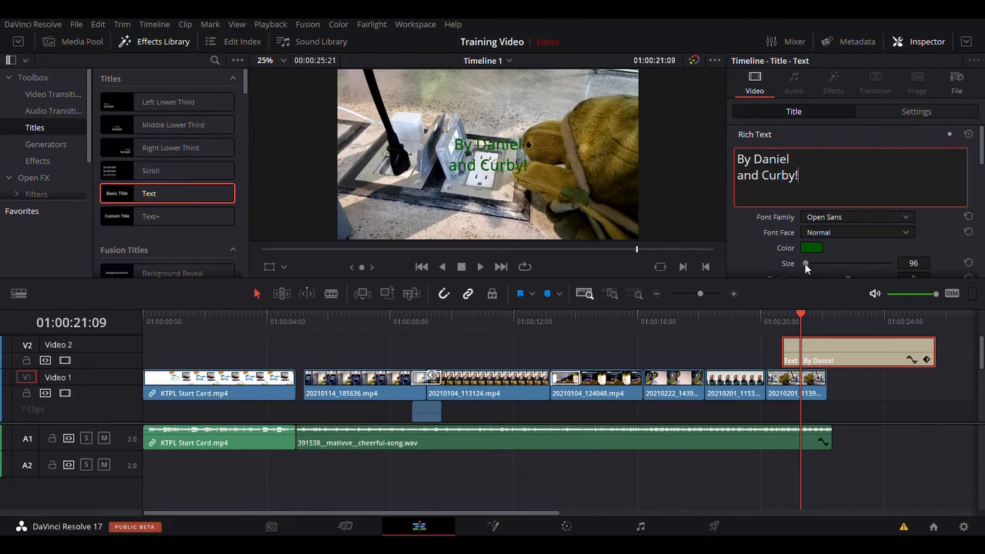
{"action": "left_click", "coordinate": [844, 217]}
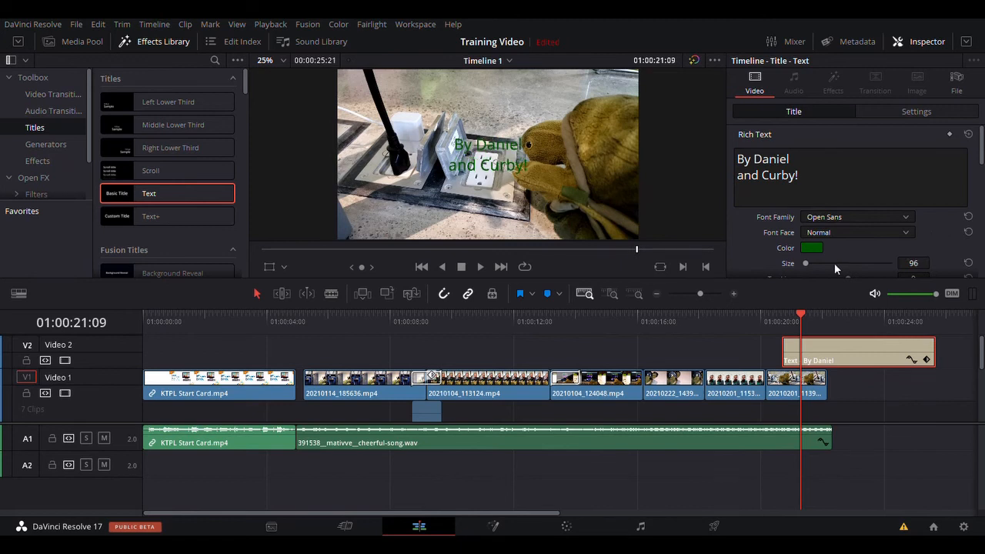
{"action": "left_click_drag", "start_coordinate": [807, 263], "coordinate": [807, 259]}
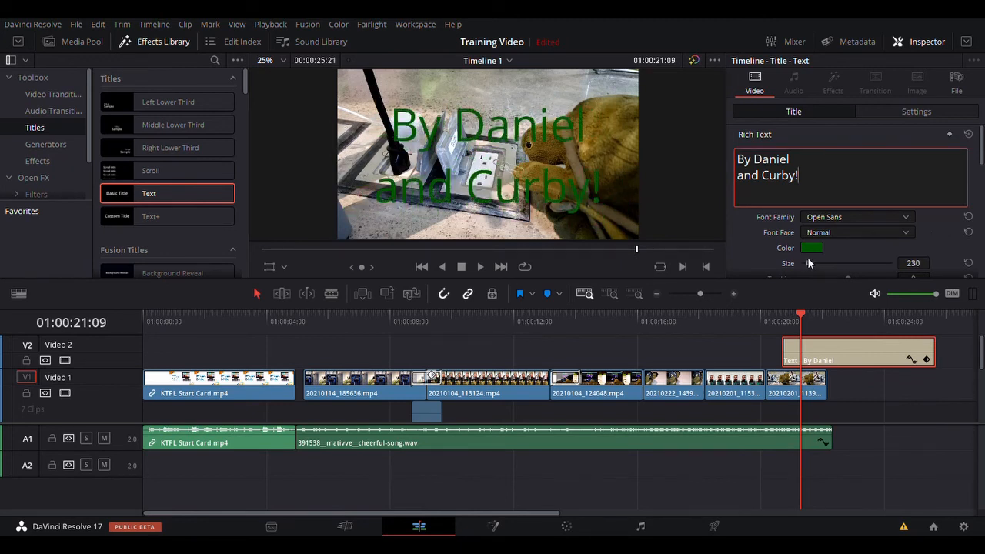
Try the vertical anchor options and a horizontal position shift on the title text, ending with the centre anchor.
{"action": "scroll", "coordinate": [944, 238], "scroll_direction": "down", "scroll_amount": 1}
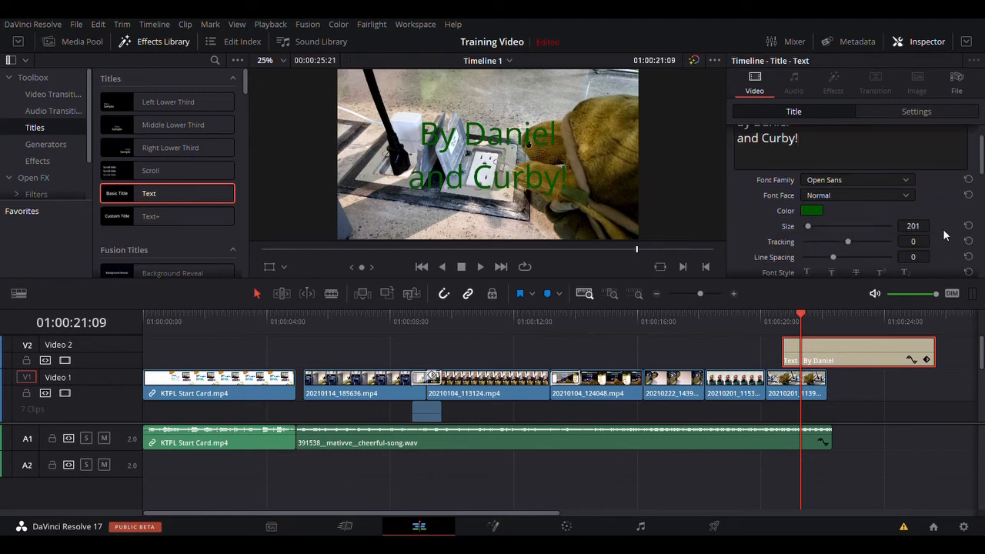
{"action": "scroll", "coordinate": [944, 224], "scroll_direction": "down", "scroll_amount": 1}
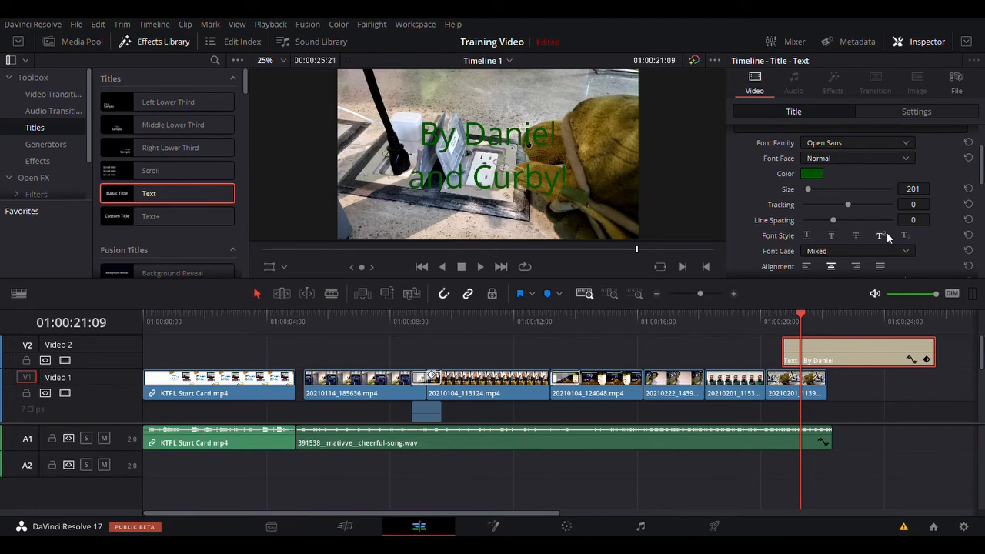
{"action": "scroll", "coordinate": [887, 232], "scroll_direction": "down", "scroll_amount": 1}
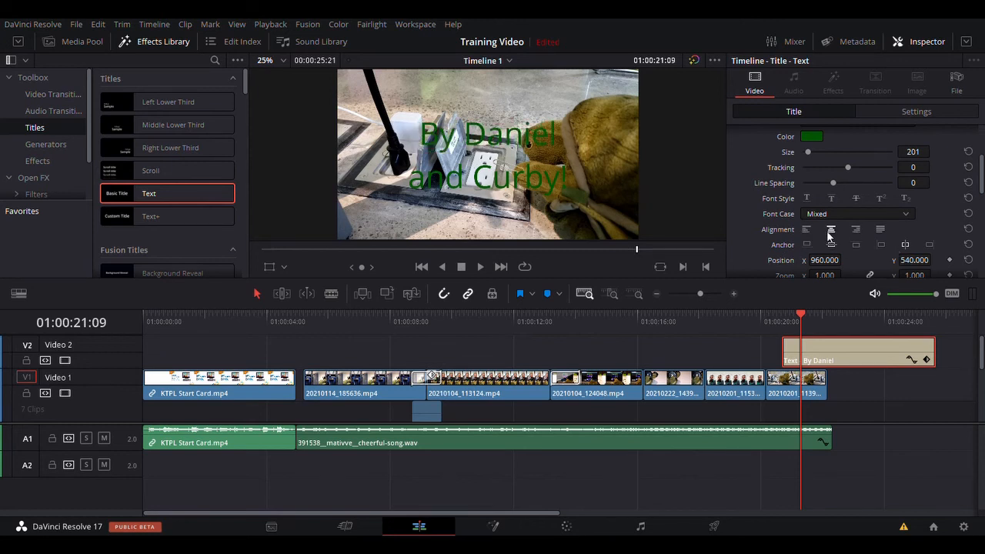
{"action": "left_click", "coordinate": [807, 245]}
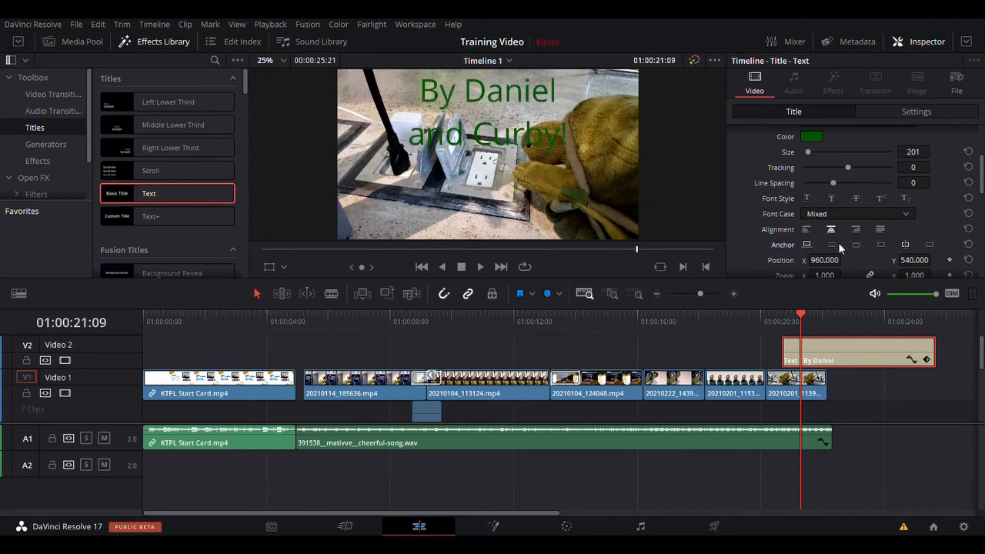
{"action": "left_click", "coordinate": [833, 245]}
{"action": "left_click", "coordinate": [857, 246]}
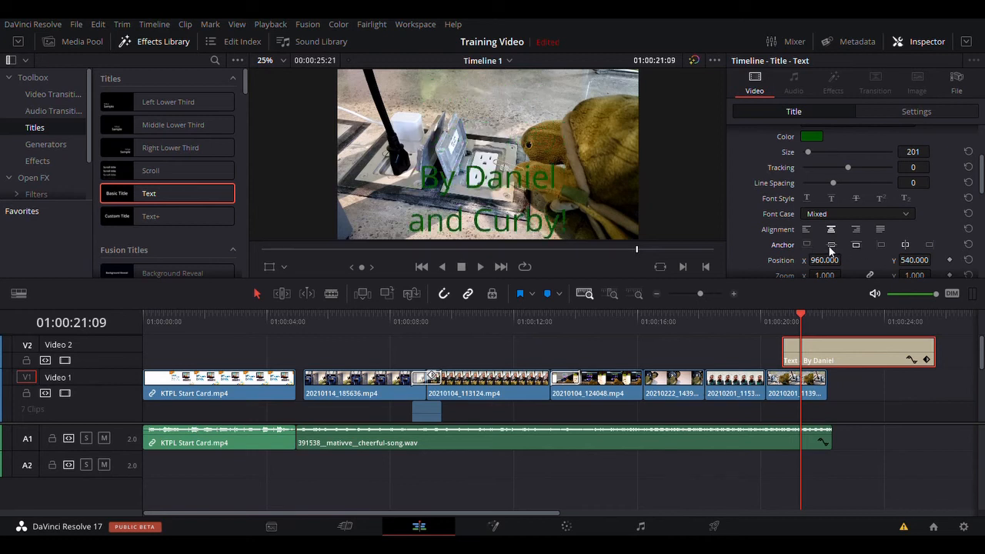
{"action": "left_click", "coordinate": [831, 246]}
{"action": "scroll", "coordinate": [850, 243], "scroll_direction": "down", "scroll_amount": 2}
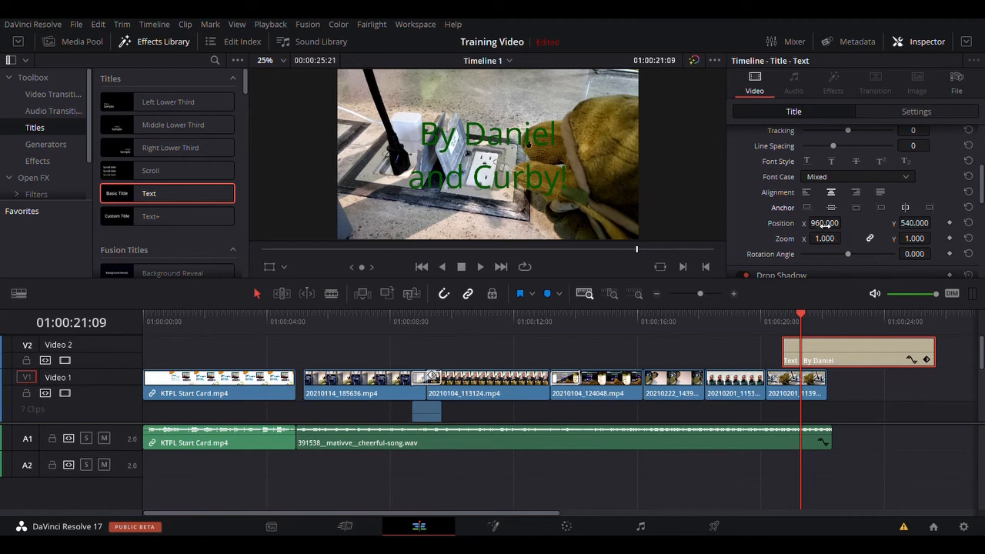
{"action": "mouse_move", "coordinate": [824, 222]}
{"action": "left_mouse_down"}
{"action": "mouse_move", "coordinate": [845, 222]}
{"action": "mouse_move", "coordinate": [830, 223]}
{"action": "left_mouse_up"}
Add a black stroke of size 8 around the title text.
{"action": "scroll", "coordinate": [824, 200], "scroll_direction": "down", "scroll_amount": 3}
{"action": "scroll", "coordinate": [823, 189], "scroll_direction": "down", "scroll_amount": 4}
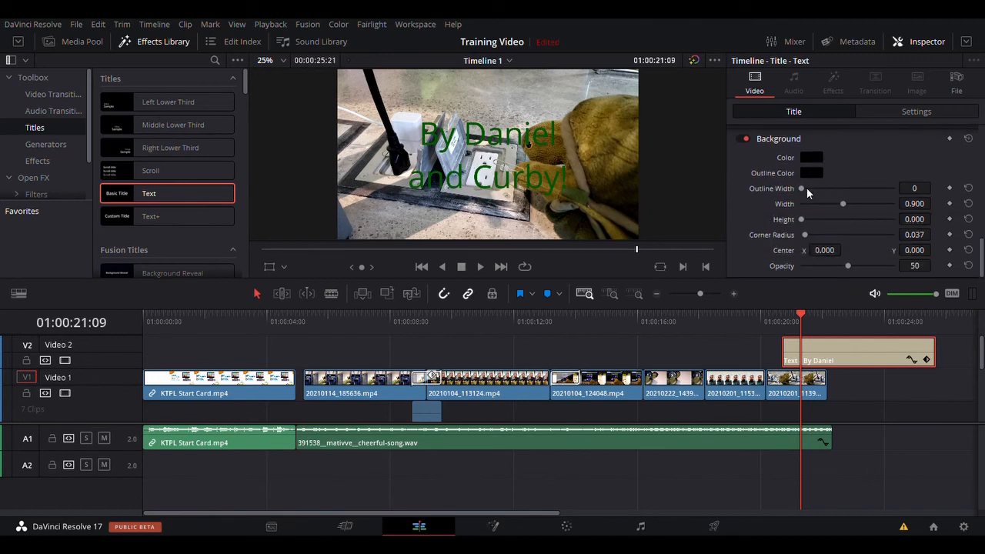
{"action": "scroll", "coordinate": [912, 189], "scroll_direction": "up", "scroll_amount": 4}
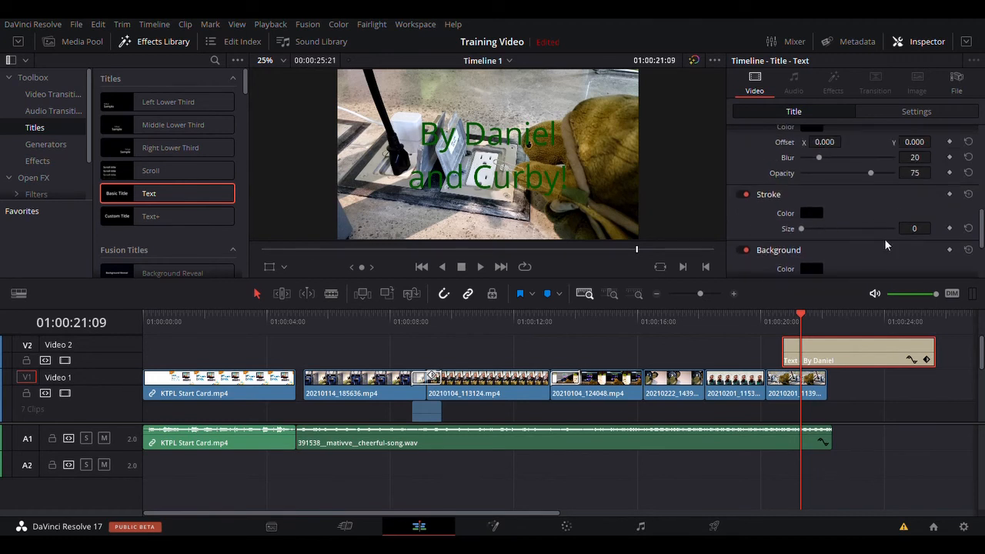
{"action": "left_click_drag", "start_coordinate": [801, 266], "coordinate": [847, 268]}
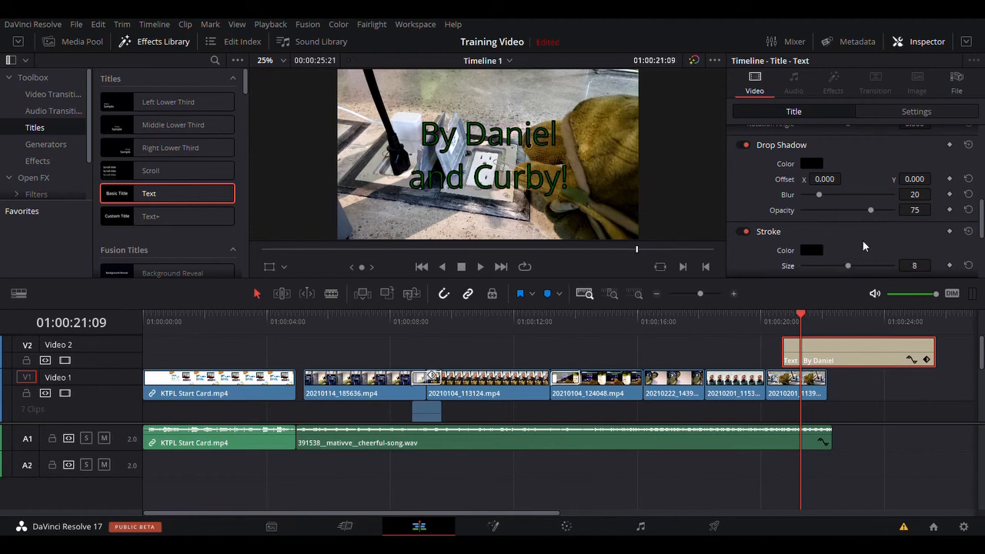
{"action": "scroll", "coordinate": [859, 204], "scroll_direction": "up", "scroll_amount": 8}
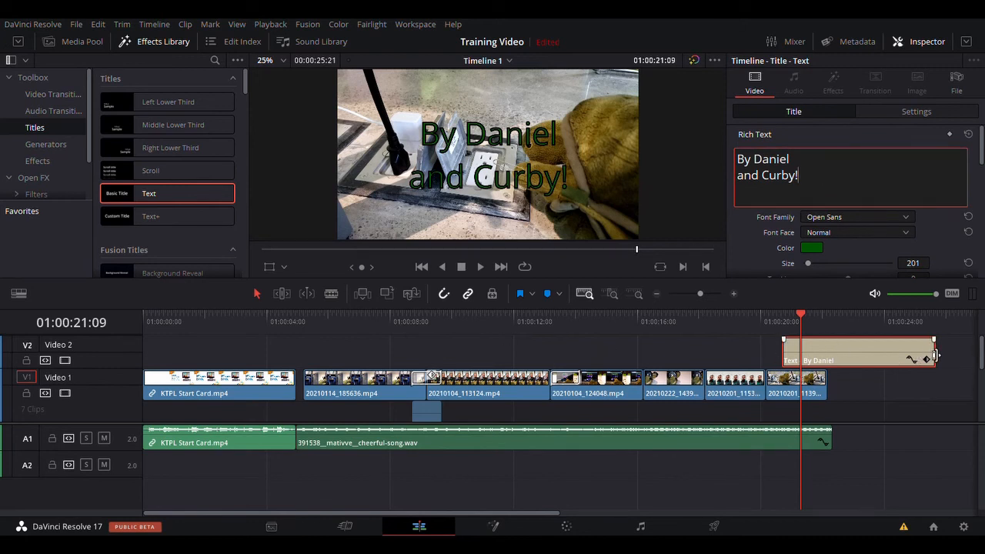
Trim the title on Video 2 so its start and end line up with the last clip, 20210201_113953, on Video 1.
{"action": "left_click_drag", "start_coordinate": [936, 355], "coordinate": [860, 358]}
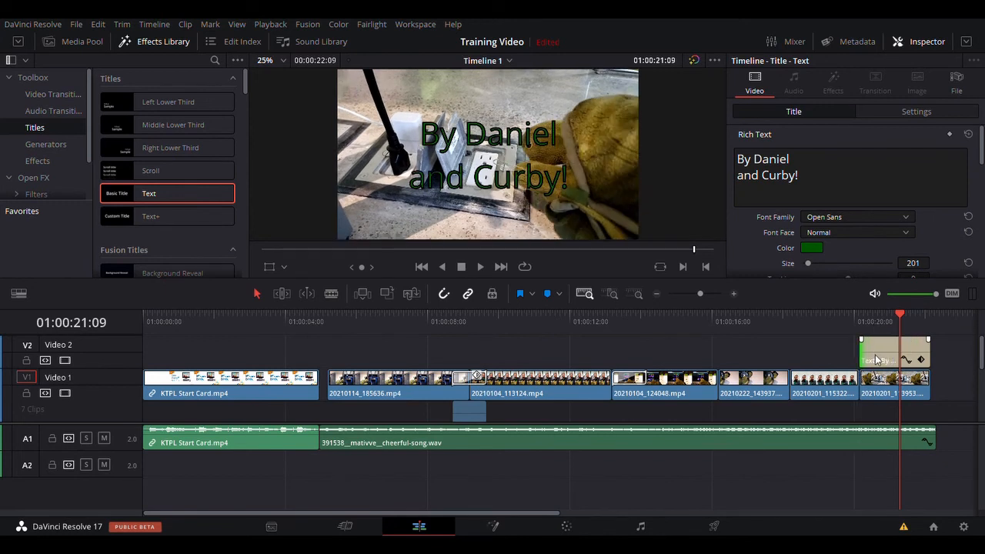
{"action": "left_click", "coordinate": [819, 388]}
{"action": "left_click", "coordinate": [827, 350]}
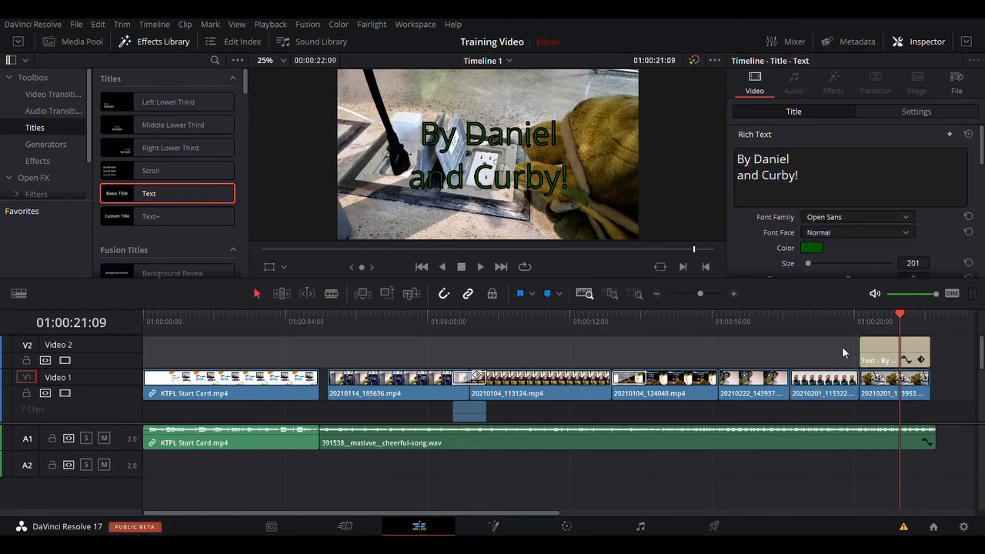
Add a short fade-in to the start of the title clip on the Video 2 track.
{"action": "left_click", "coordinate": [879, 347]}
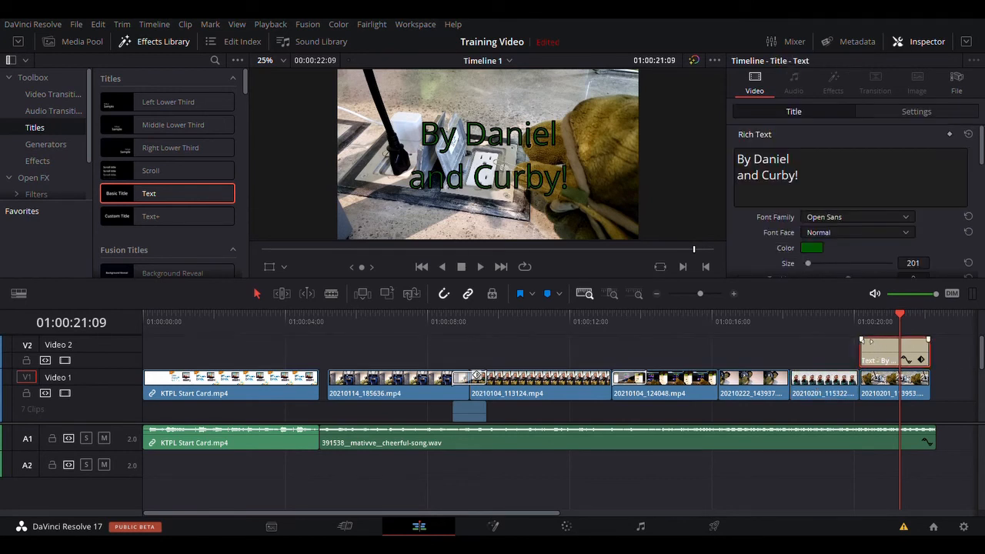
{"action": "left_click", "coordinate": [867, 341]}
{"action": "left_click_drag", "start_coordinate": [867, 341], "coordinate": [882, 341]}
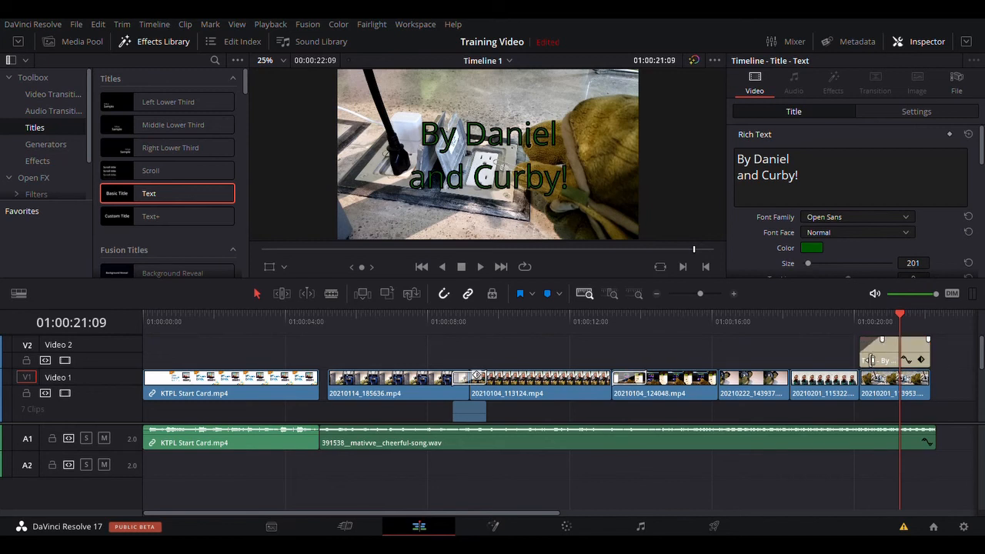
Examine the title's fade-in frame by frame, from the start of the title clip until the fade ends.
{"action": "left_click", "coordinate": [853, 321]}
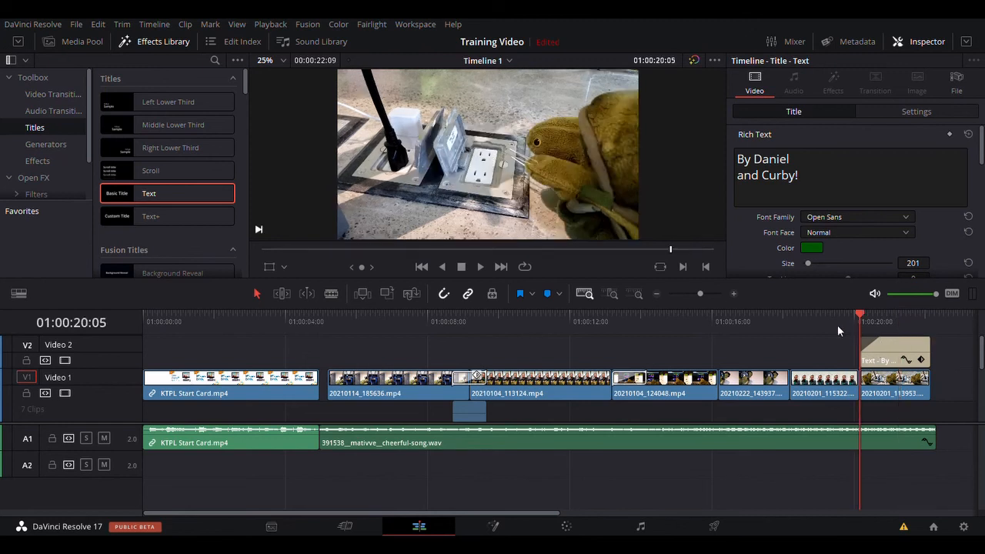
{"action": "key", "text": "Right"}
{"action": "key", "text": "Right"}
{"action": "key", "text": "Right"}
{"action": "key", "text": "Right"}
{"action": "key", "text": "Right"}
{"action": "key", "text": "Right"}
{"action": "key", "text": "Right"}
{"action": "key", "text": "Right"}
{"action": "key", "text": "Right"}
{"action": "key", "text": "Right"}
{"action": "key", "text": "Right"}
{"action": "key", "text": "Right"}
{"action": "key", "text": "Right"}
{"action": "key", "text": "Right"}
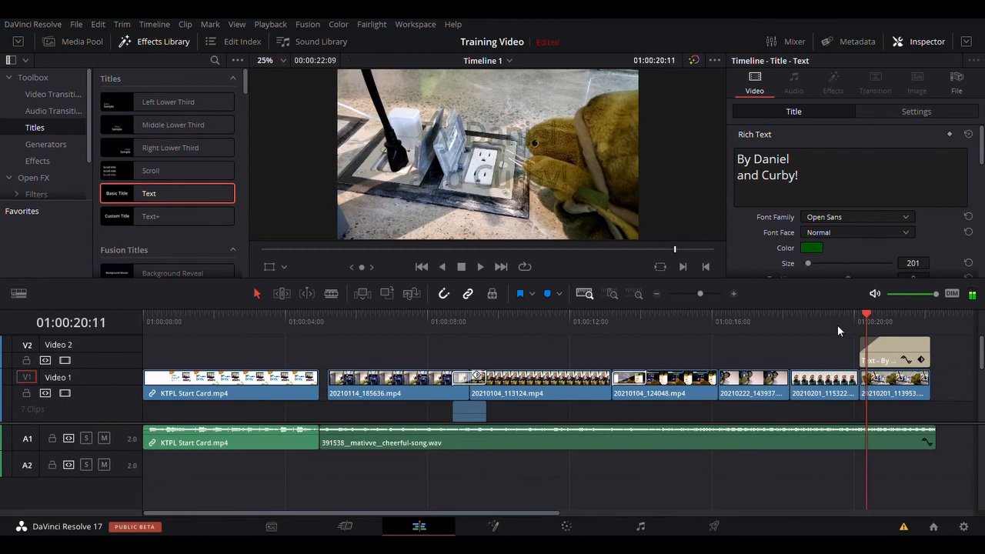
{"action": "key", "text": "Right"}
{"action": "key", "text": "Right"}
{"action": "key", "text": "Right"}
{"action": "key", "text": "Right"}
{"action": "key", "text": "Right"}
{"action": "key", "text": "Right"}
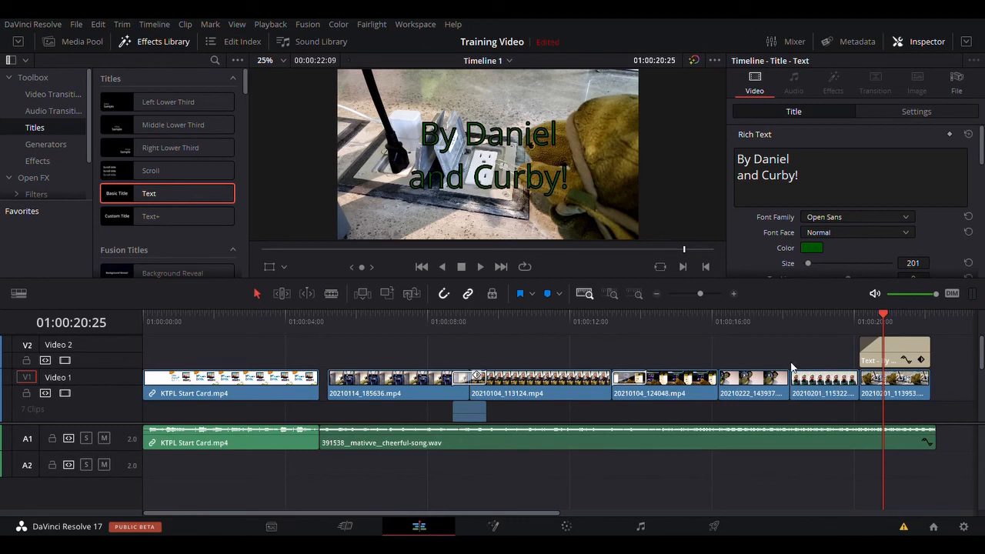
Add a fade-out of about 9 frames to the end of clip 20210222_143937.mp4 and play through it.
{"action": "left_click", "coordinate": [781, 391]}
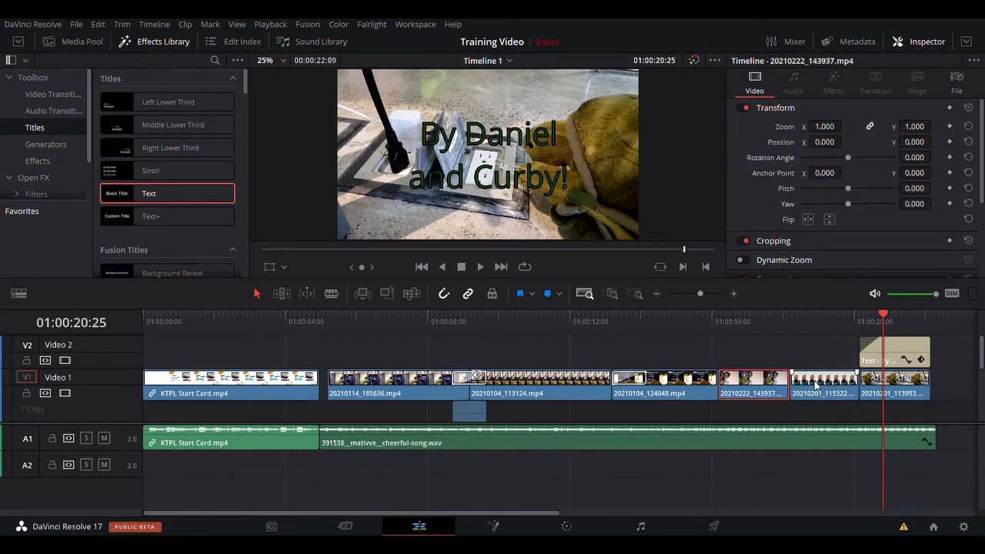
{"action": "left_click", "coordinate": [816, 385]}
{"action": "left_click", "coordinate": [779, 385]}
{"action": "left_click_drag", "start_coordinate": [788, 372], "coordinate": [772, 378]}
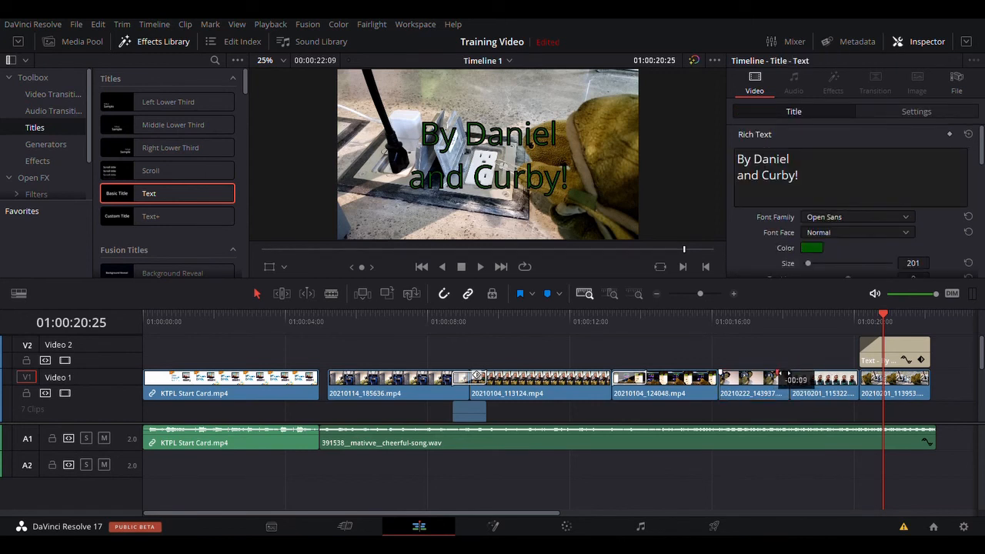
{"action": "left_click", "coordinate": [769, 326]}
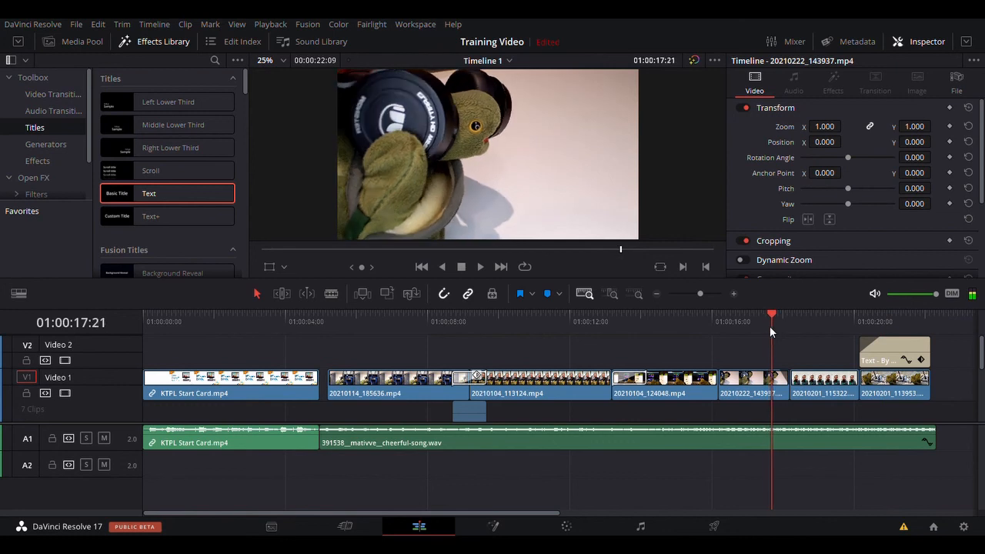
{"action": "key", "text": "space"}
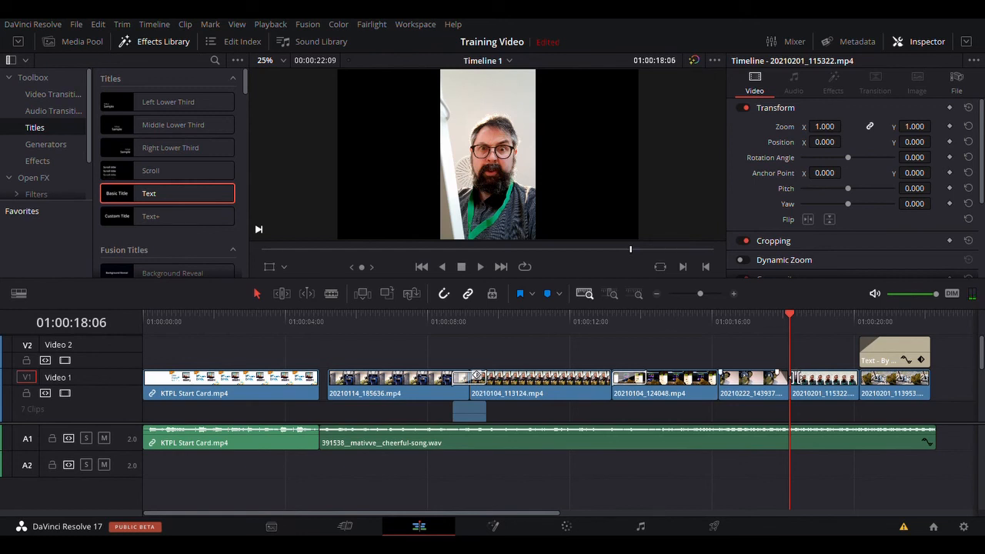
Add a short fade-in to the start of clip 20210201_115322.mp4, check it frame by frame, and return the playhead to before the cut.
{"action": "left_click_drag", "start_coordinate": [792, 375], "coordinate": [805, 376]}
{"action": "key", "text": "Right"}
{"action": "key", "text": "Right"}
{"action": "key", "text": "Right"}
{"action": "key", "text": "Right"}
{"action": "key", "text": "Right"}
{"action": "key", "text": "Right"}
{"action": "key", "text": "Right"}
{"action": "key", "text": "Right"}
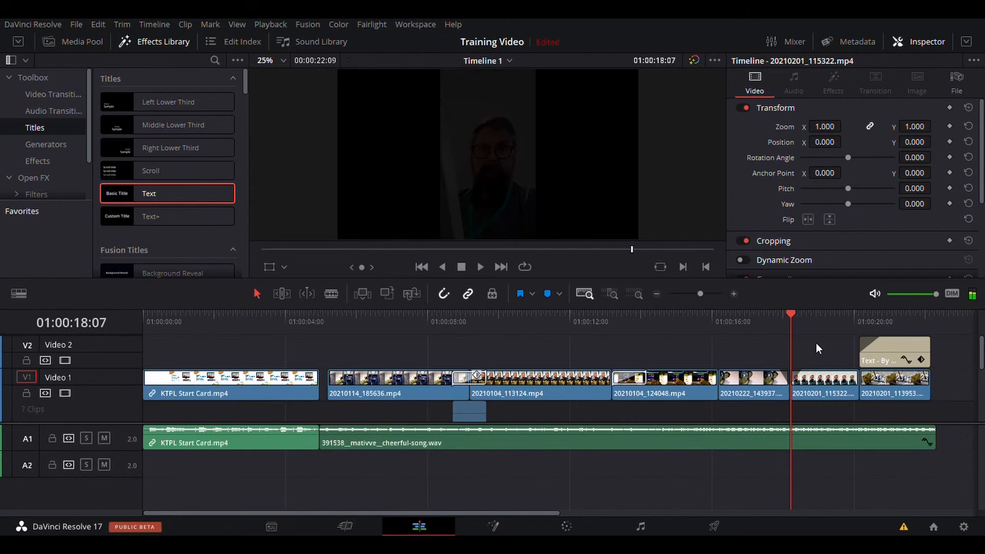
{"action": "key", "text": "Right"}
{"action": "key", "text": "Right"}
{"action": "key", "text": "Right"}
{"action": "key", "text": "Right"}
{"action": "key", "text": "Right"}
{"action": "key", "text": "Right"}
{"action": "key", "text": "Right"}
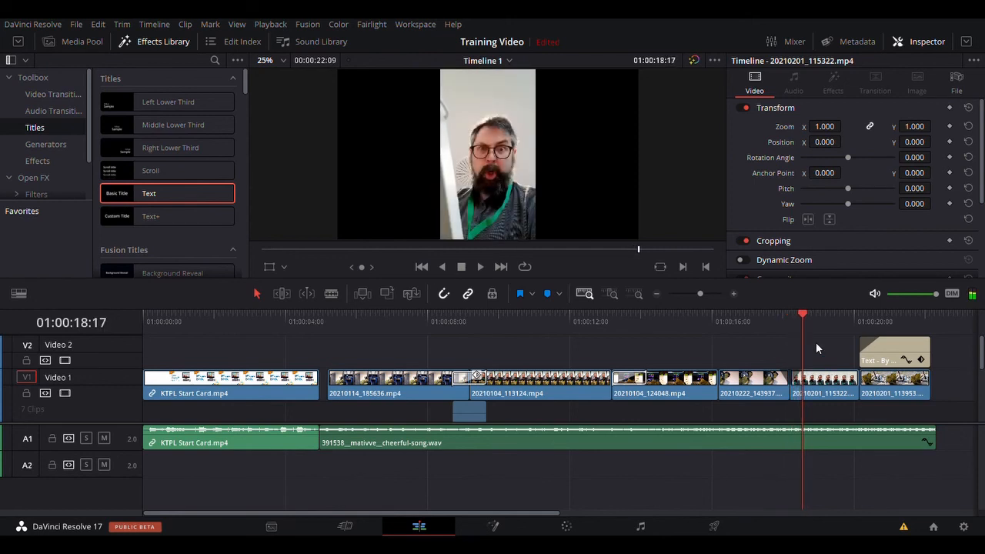
{"action": "left_click", "coordinate": [758, 320]}
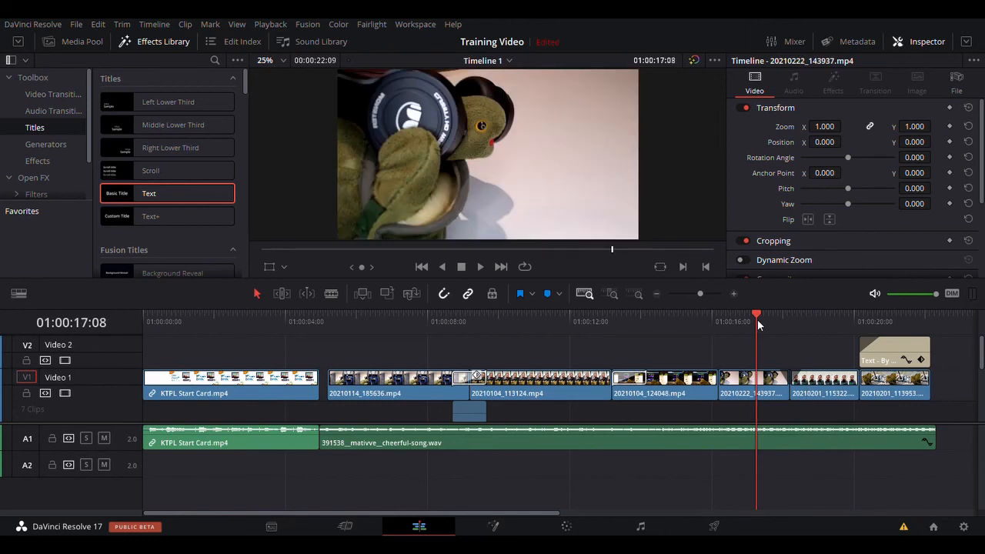
Play through the cut between clips 20210222_143937.mp4 and 20210201_115322.mp4 to check their fades.
{"action": "key", "text": "space"}
{"action": "key", "text": "space"}
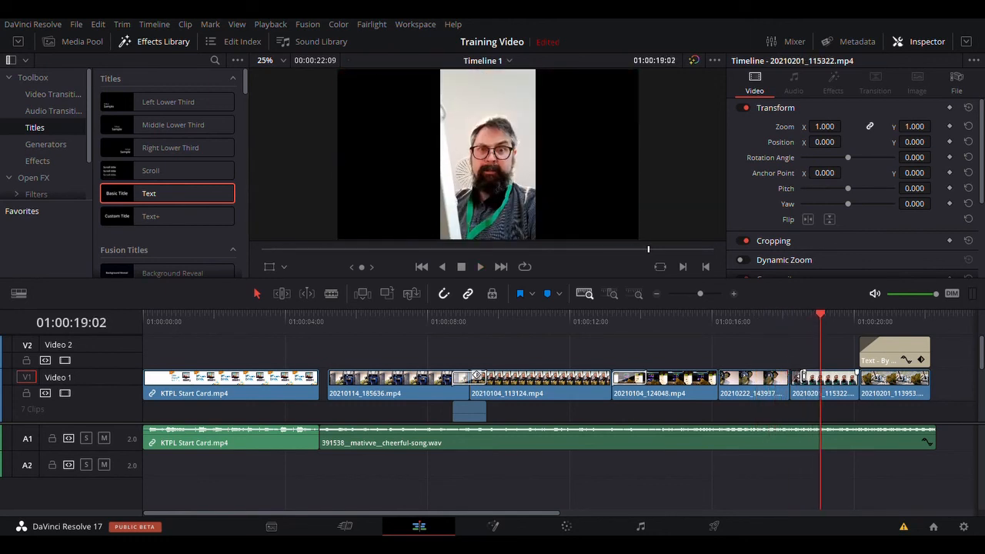
{"action": "mouse_move", "coordinate": [799, 375]}
Add the Clean and Simple Fusion title to the Video 2 track, starting where the music clip ends.
{"action": "scroll", "coordinate": [863, 455], "scroll_direction": "right", "scroll_amount": 5}
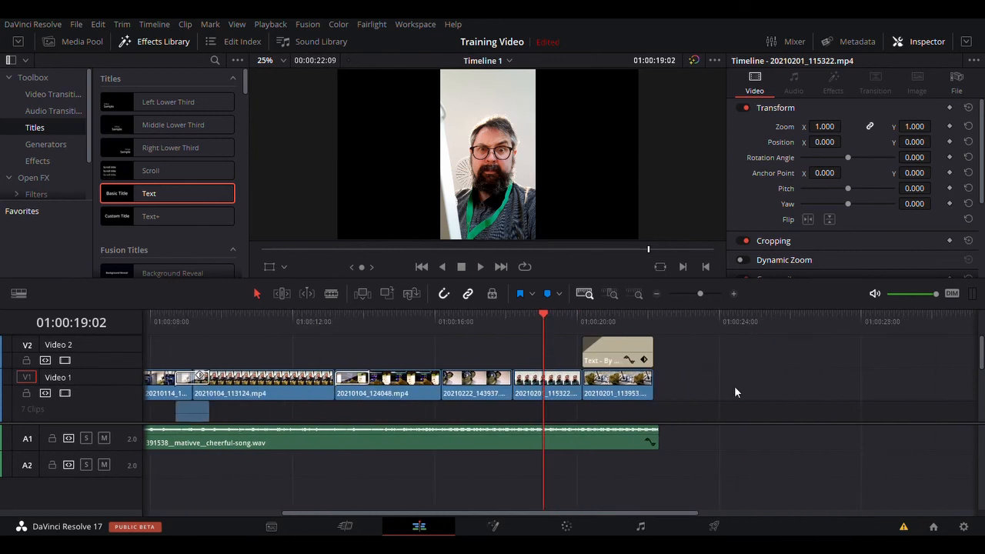
{"action": "left_click_drag", "start_coordinate": [244, 76], "coordinate": [246, 103]}
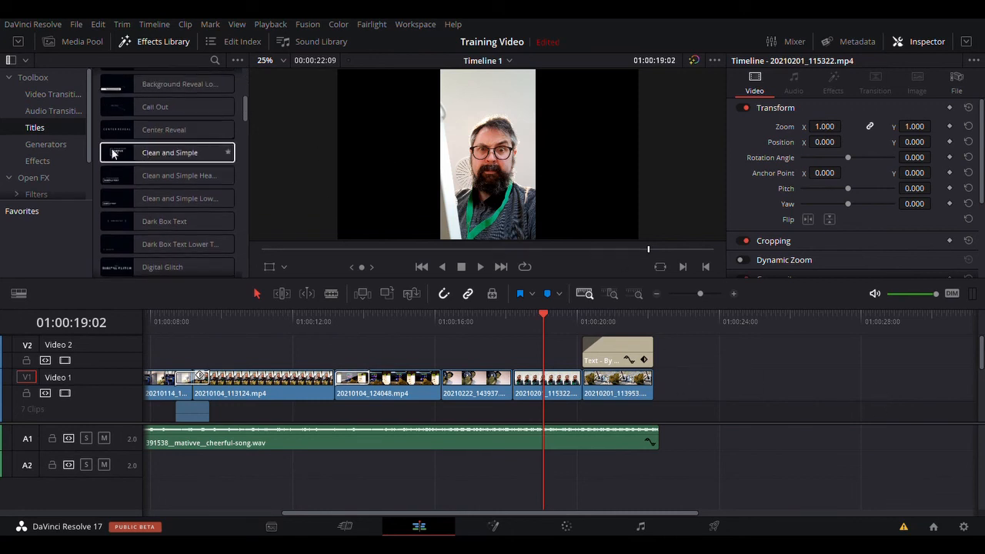
{"action": "left_click_drag", "start_coordinate": [108, 154], "coordinate": [681, 357]}
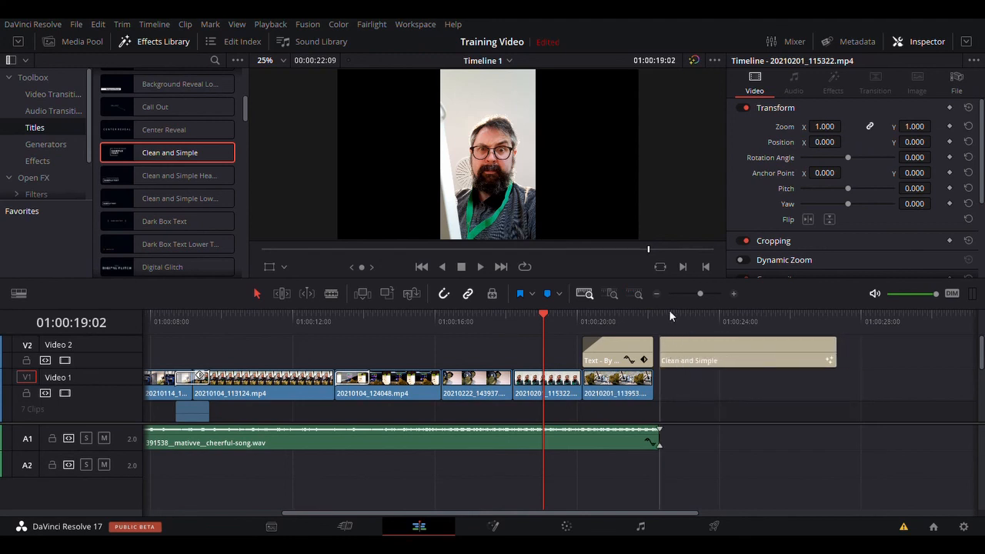
Fit the whole timeline in view and play the Clean and Simple title from its start to preview its animation.
{"action": "left_click_drag", "start_coordinate": [669, 316], "coordinate": [669, 316]}
{"action": "key", "text": "shift+z"}
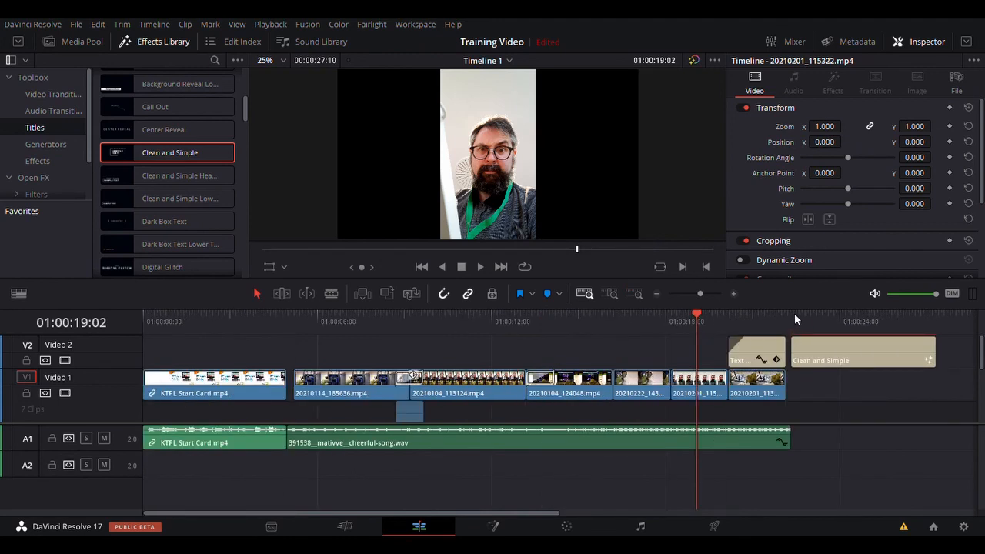
{"action": "left_click", "coordinate": [794, 314]}
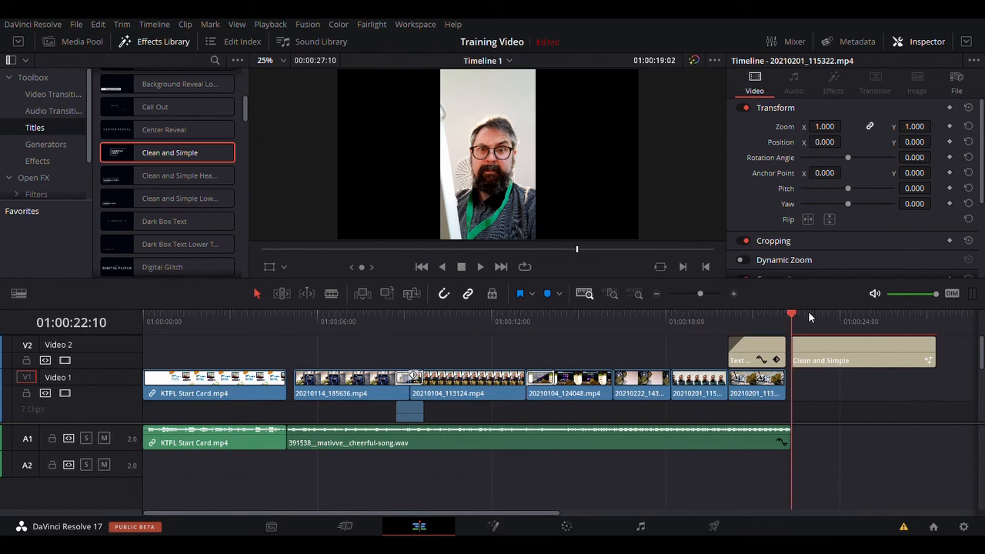
{"action": "key", "text": "space"}
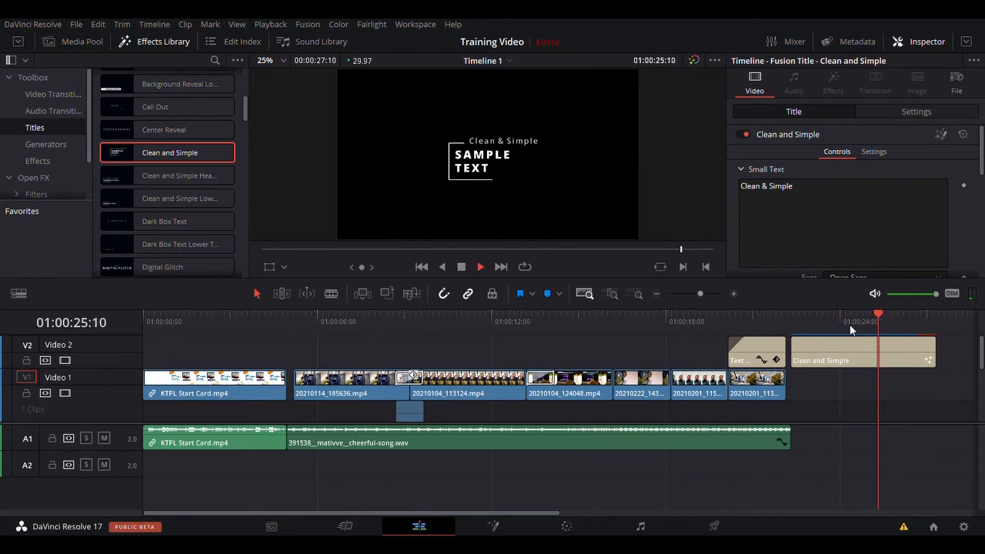
{"action": "key", "text": "space"}
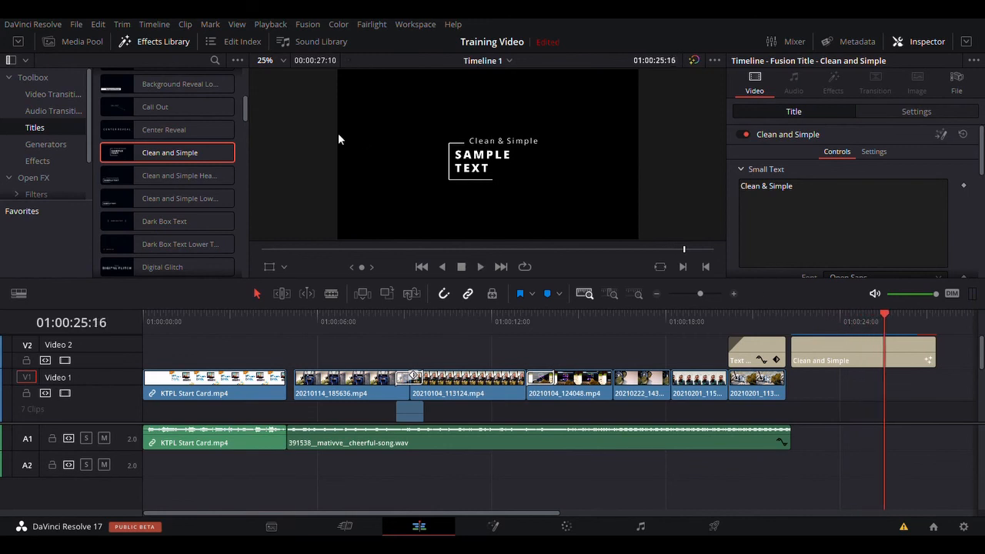